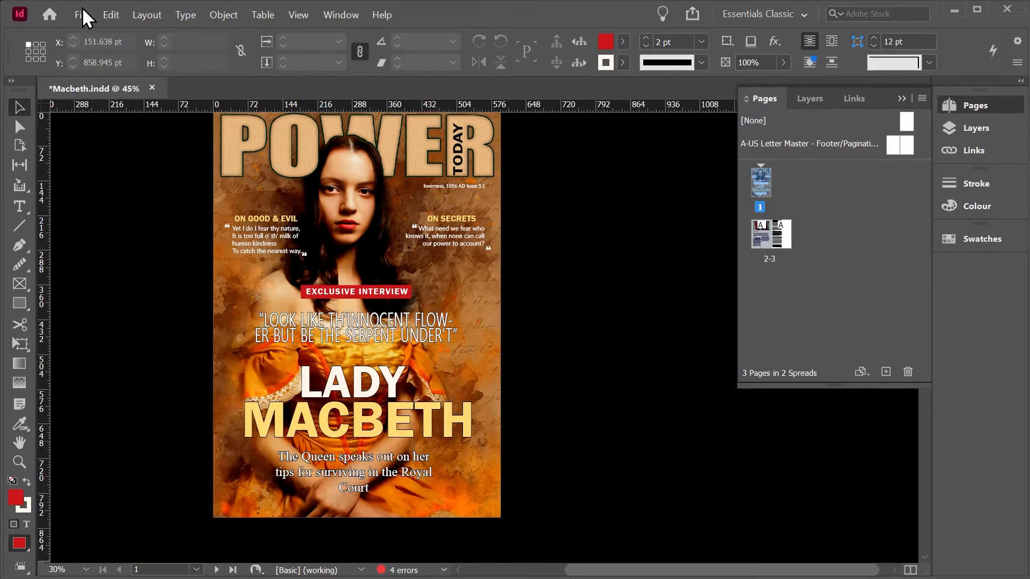
Step: Start a new print document from the Letter preset and set its units to inches
{"action": "left_click", "coordinate": [82, 15]}
{"action": "mouse_move", "coordinate": [100, 35]}
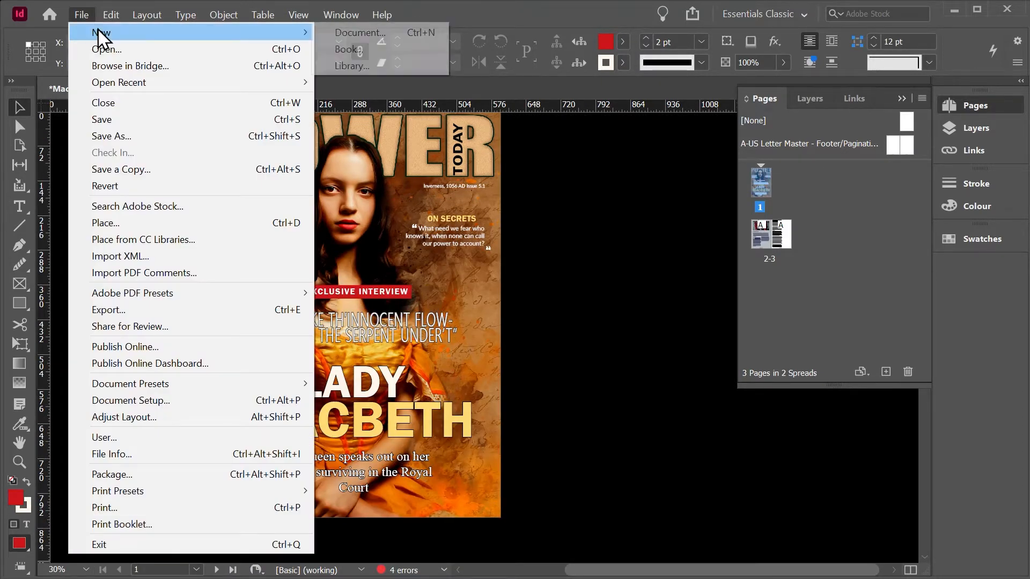
{"action": "left_click", "coordinate": [325, 33]}
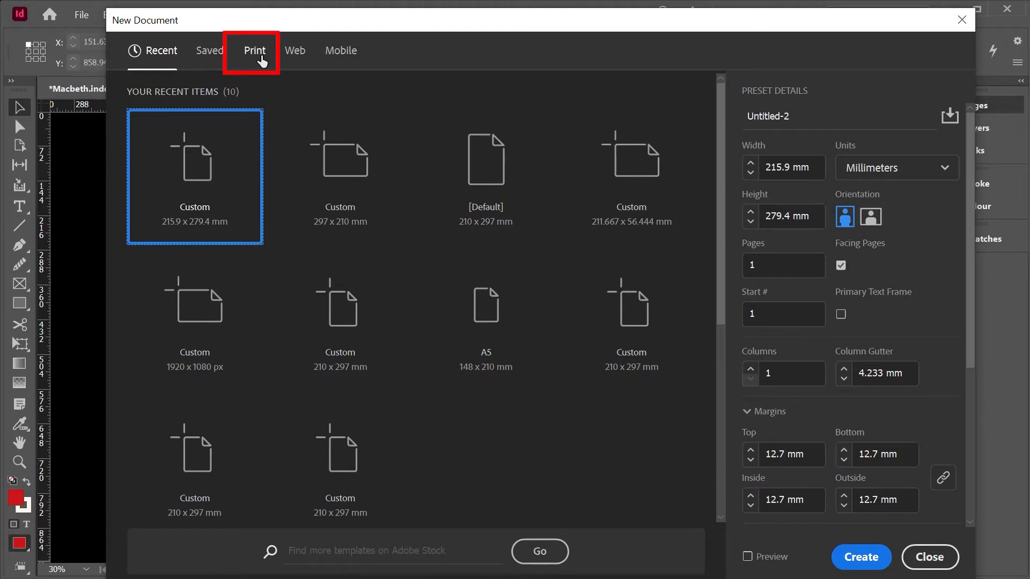
{"action": "left_click", "coordinate": [261, 58]}
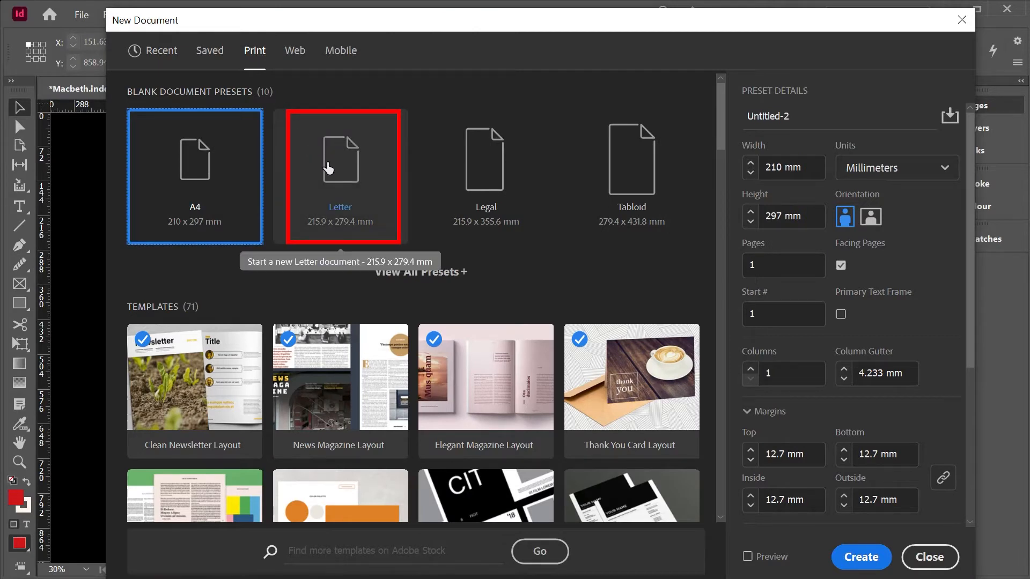
{"action": "left_click", "coordinate": [336, 170]}
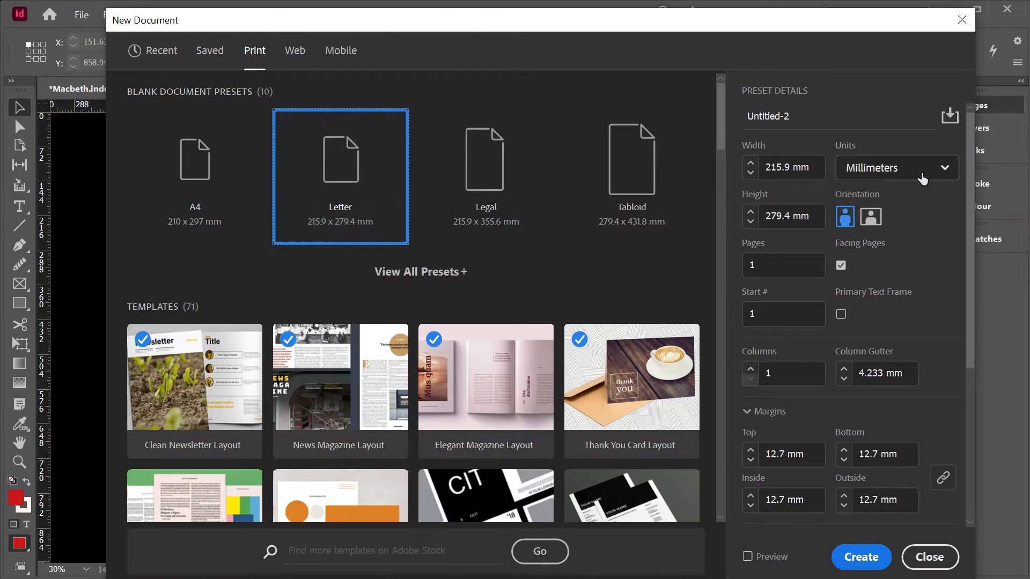
{"action": "left_click", "coordinate": [913, 171]}
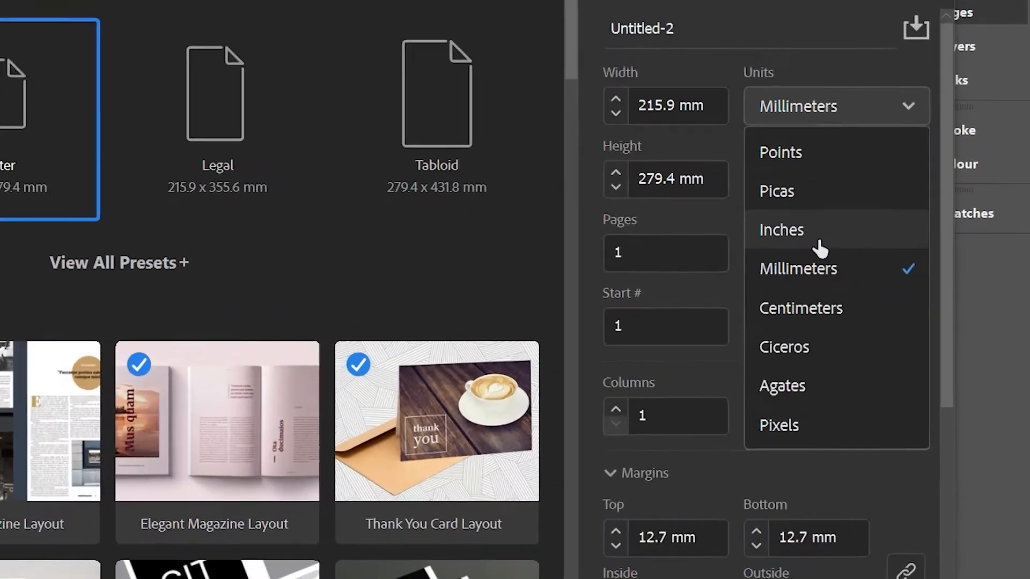
{"action": "left_click", "coordinate": [819, 248]}
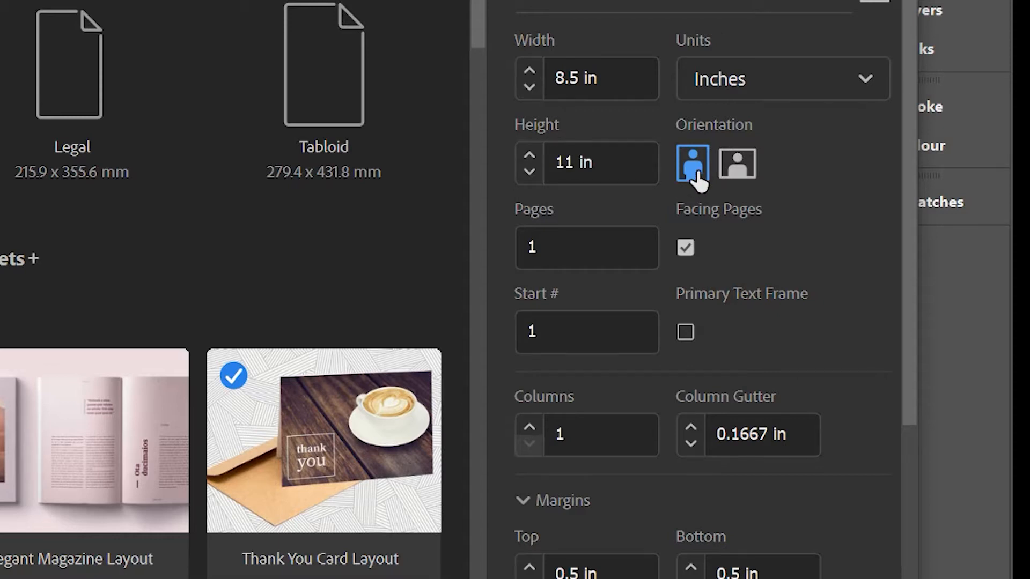
Step: Set the new document to 3 pages with 2 columns and a column gutter of 0.25 in
{"action": "left_click_drag", "start_coordinate": [568, 246], "coordinate": [510, 246]}
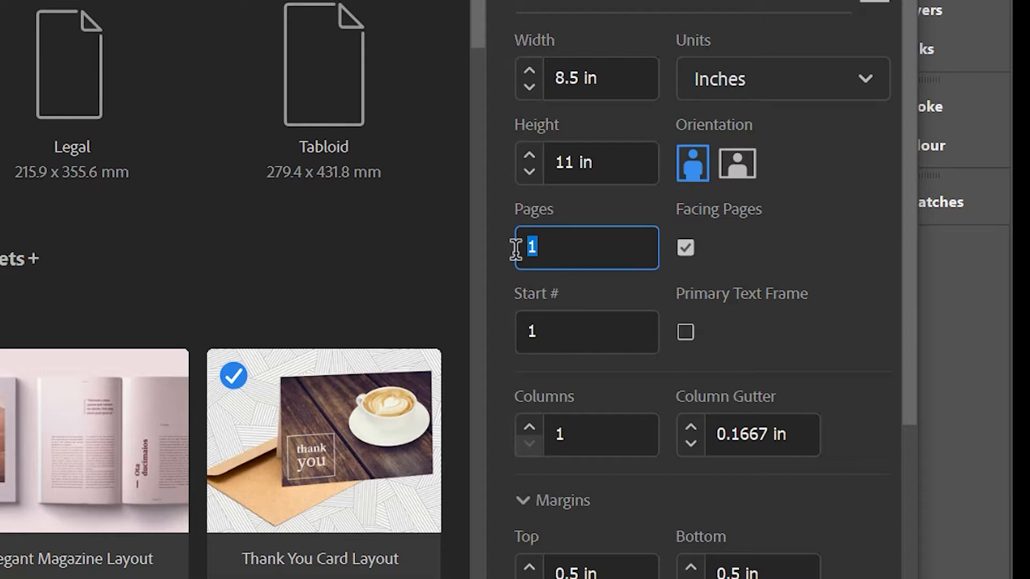
{"action": "type", "text": "3"}
{"action": "left_click", "coordinate": [530, 427]}
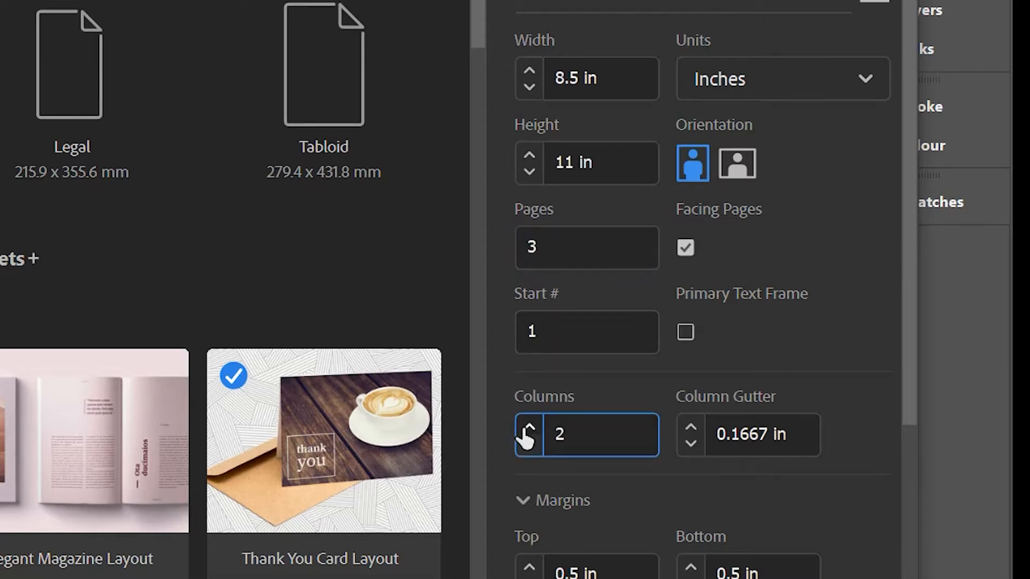
{"action": "left_click", "coordinate": [689, 428]}
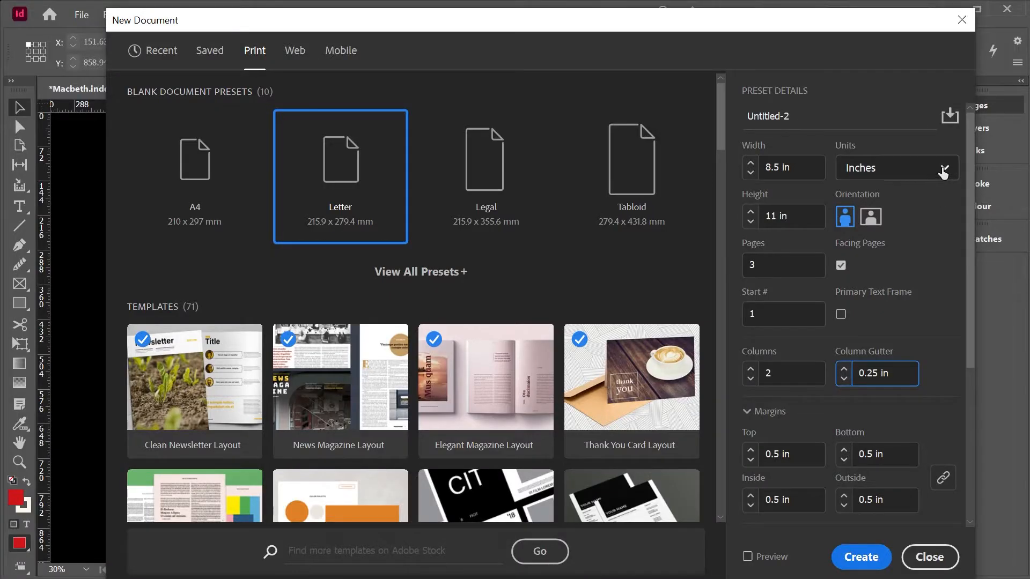
Step: Switch the units to millimetres, set a 3 mm bleed on all sides and create the document
{"action": "left_click", "coordinate": [861, 79]}
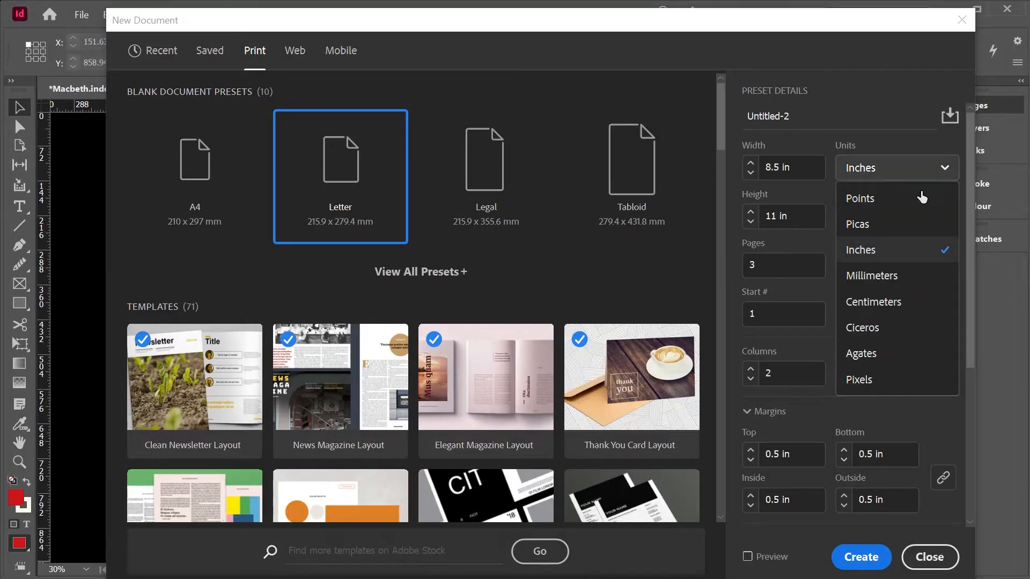
{"action": "left_click", "coordinate": [888, 274]}
{"action": "left_click_drag", "start_coordinate": [969, 227], "coordinate": [944, 385]}
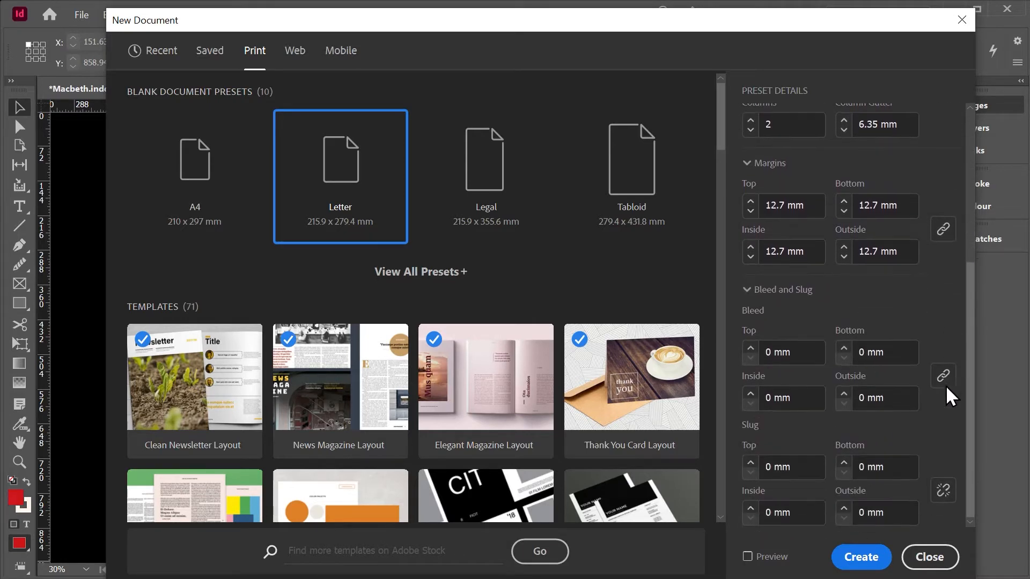
{"action": "double_click", "coordinate": [771, 358]}
{"action": "type", "text": "3"}
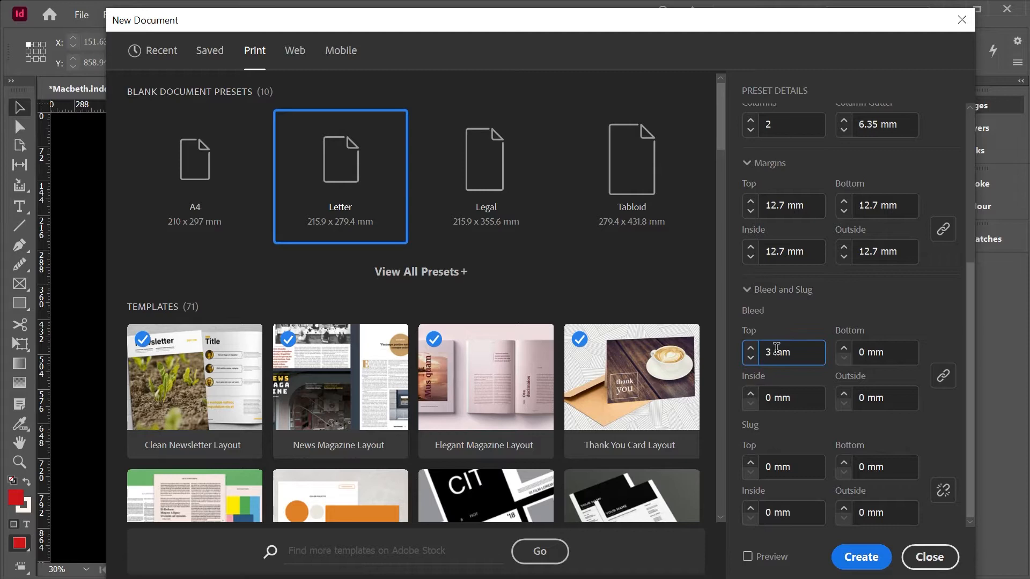
{"action": "double_click", "coordinate": [868, 352]}
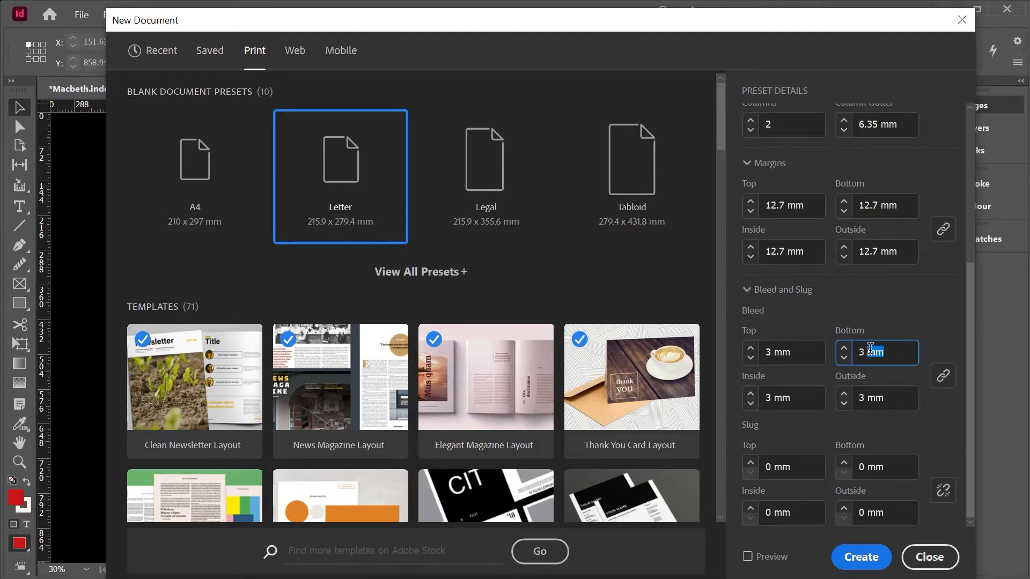
{"action": "left_click", "coordinate": [858, 557]}
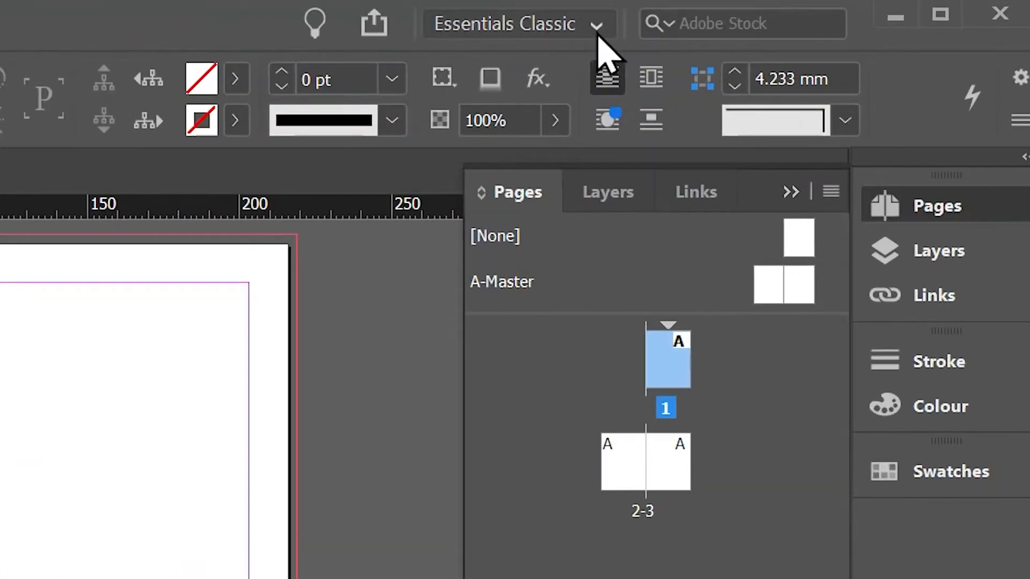
Step: Check which workspace is active in the list of available workspaces
{"action": "left_click", "coordinate": [598, 34]}
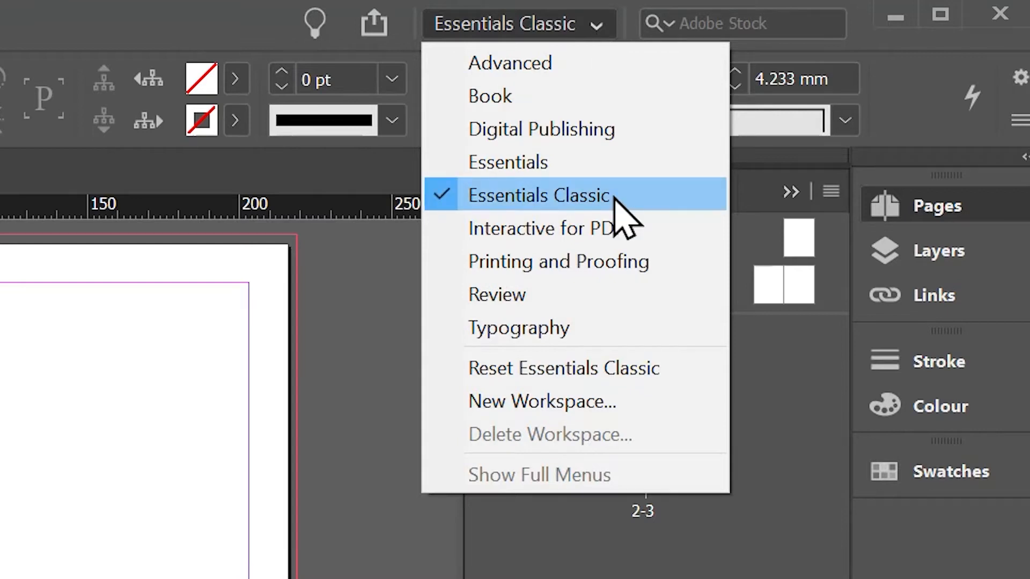
{"action": "left_click", "coordinate": [655, 530]}
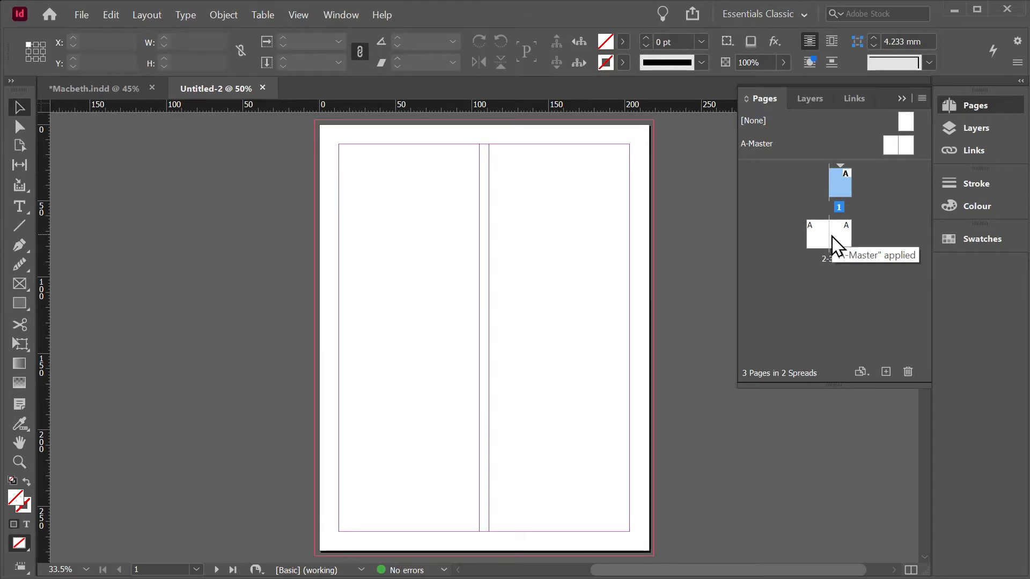
Step: Place the cover image from the Macbeth Images folder on page 1, spanning the bleed width of 221.9 mm from the upper-left bleed corner
{"action": "double_click", "coordinate": [840, 185]}
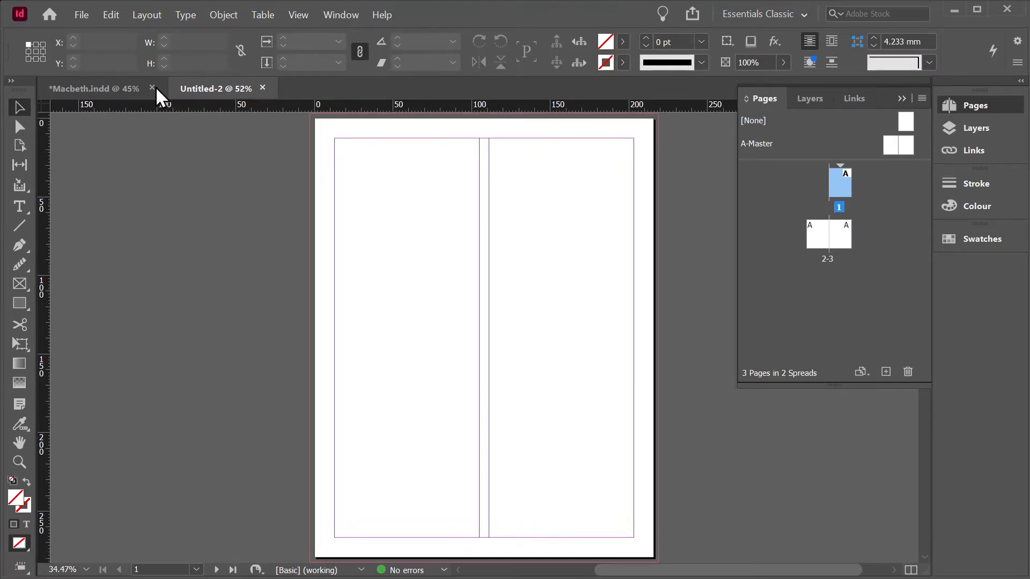
{"action": "left_click", "coordinate": [82, 16]}
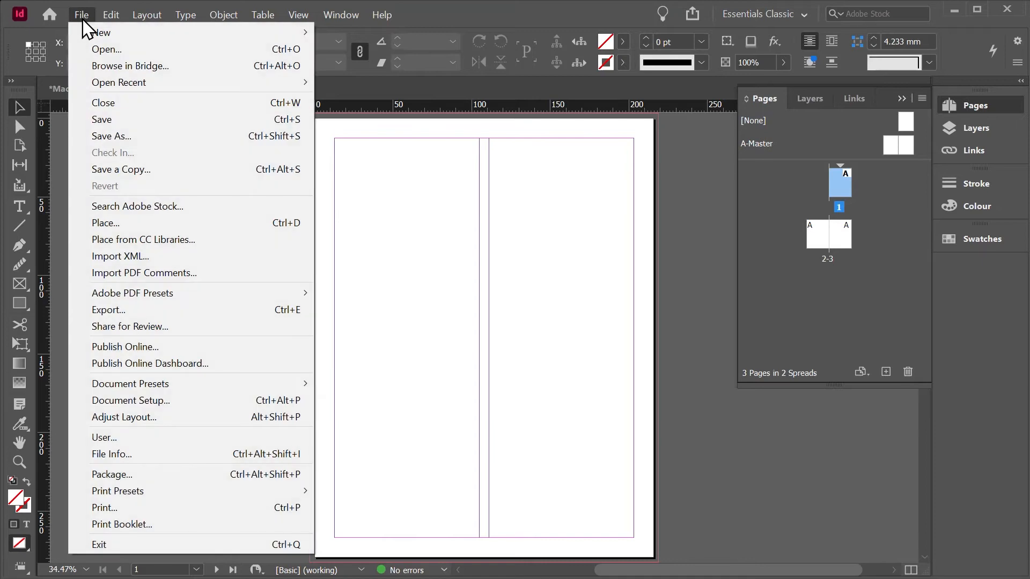
{"action": "left_click", "coordinate": [114, 221]}
{"action": "left_click", "coordinate": [595, 201]}
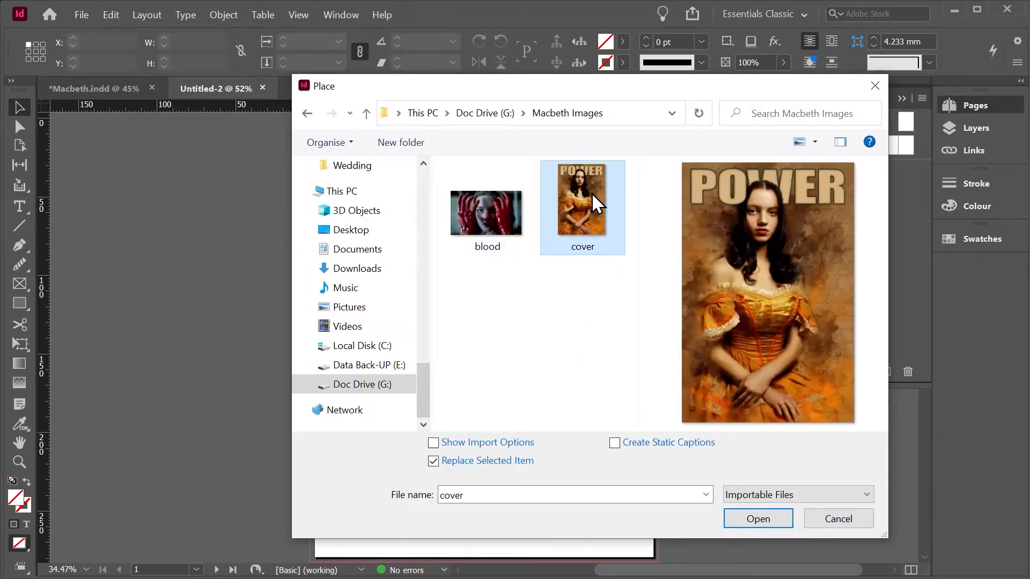
{"action": "left_click", "coordinate": [751, 523]}
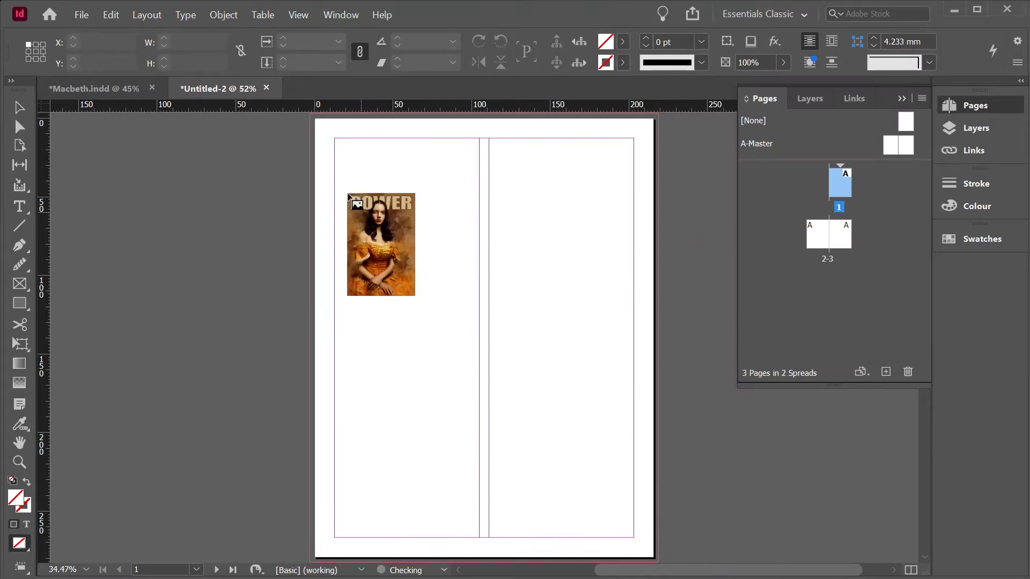
{"action": "left_click_drag", "start_coordinate": [310, 114], "coordinate": [658, 315]}
Step: Shorten the cover image frame to 285.4 mm at the lower bleed line and make the image fill the frame proportionally
{"action": "scroll", "coordinate": [529, 322], "scroll_direction": "down", "scroll_amount": 3}
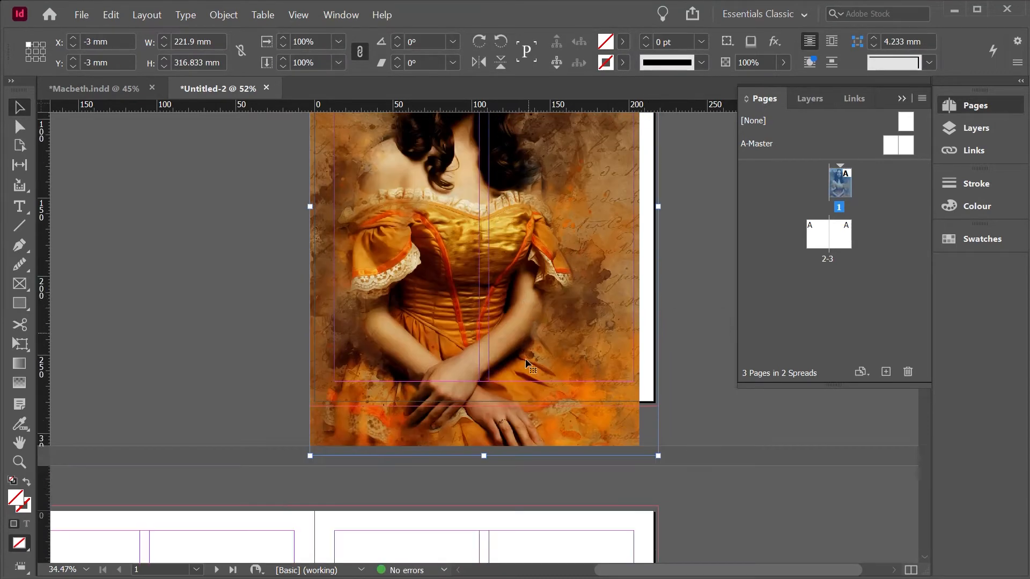
{"action": "left_click_drag", "start_coordinate": [486, 456], "coordinate": [482, 407]}
{"action": "scroll", "coordinate": [481, 294], "scroll_direction": "up", "scroll_amount": 3}
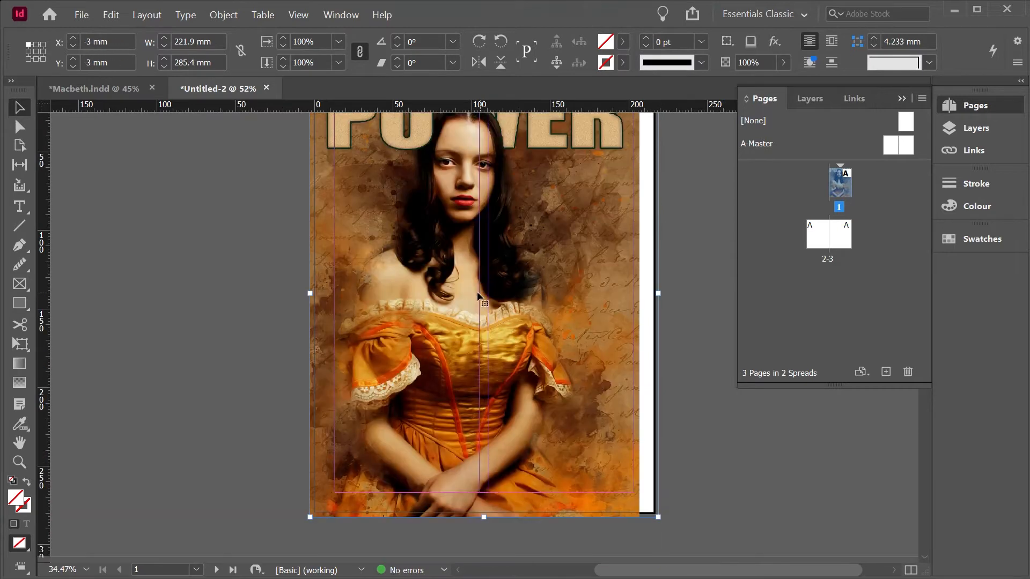
{"action": "right_click", "coordinate": [487, 307]}
{"action": "mouse_move", "coordinate": [616, 416]}
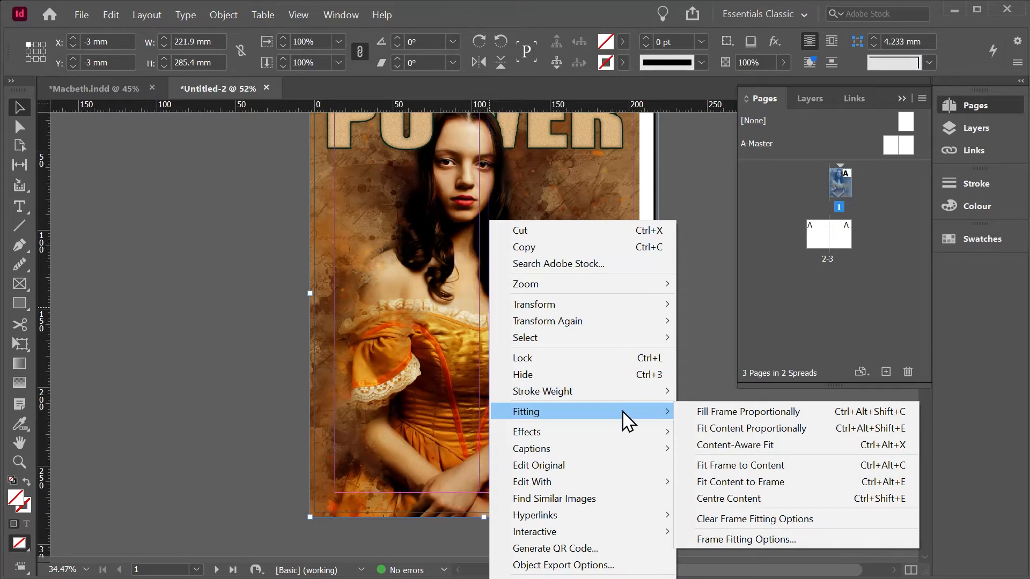
{"action": "left_click", "coordinate": [719, 416]}
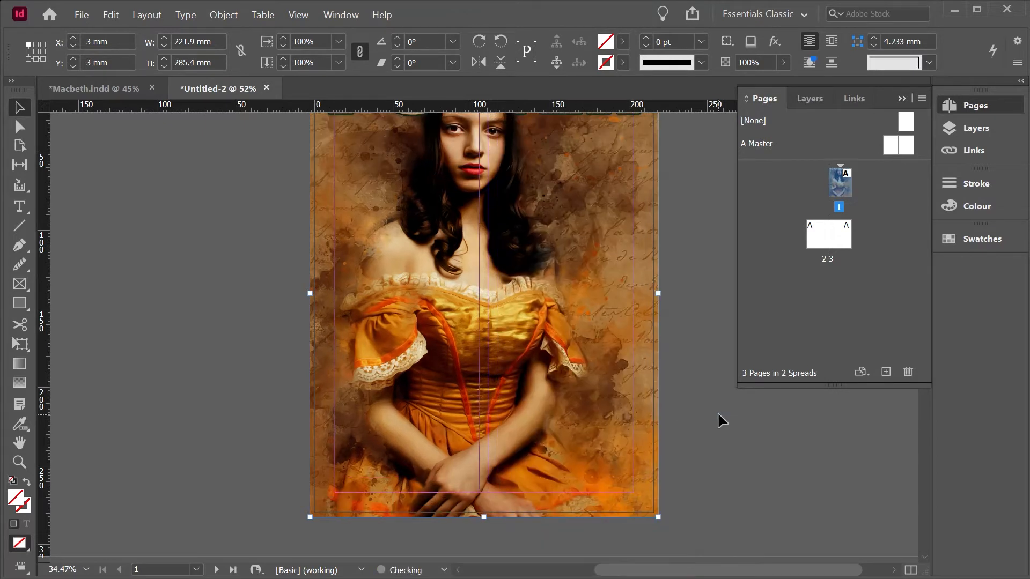
{"action": "scroll", "coordinate": [716, 415], "scroll_direction": "up", "scroll_amount": 2}
{"action": "scroll", "coordinate": [487, 322], "scroll_direction": "down", "scroll_amount": 2}
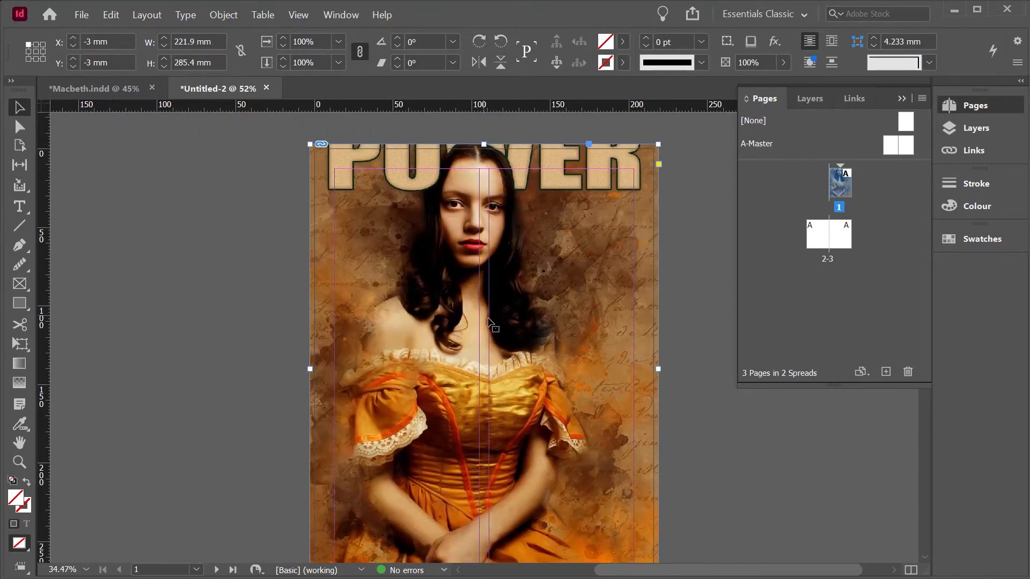
Step: Move the cover image down within its frame to a vertical offset of 0.229 mm so the whole POWER title fits
{"action": "left_click", "coordinate": [478, 340]}
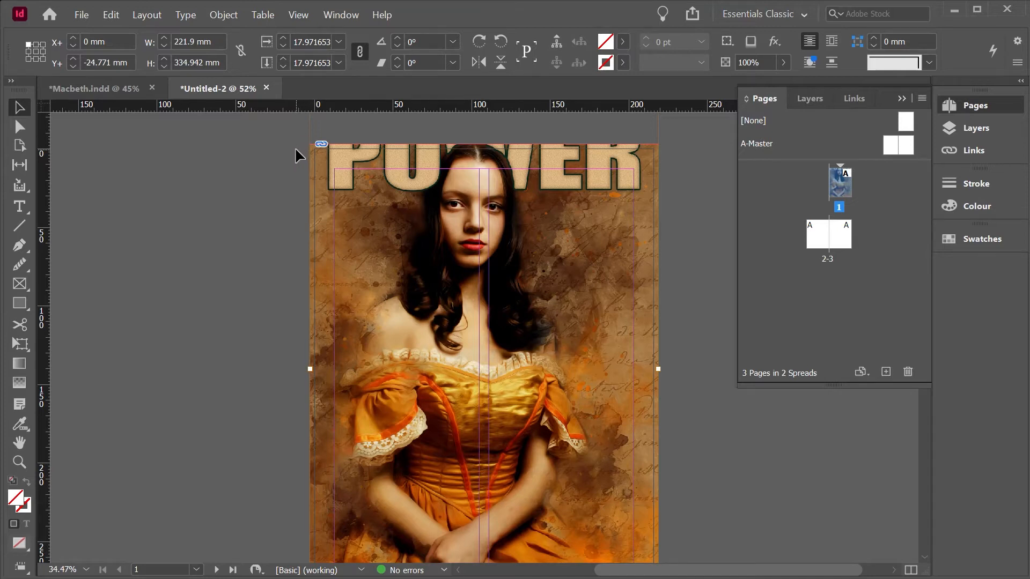
{"action": "key", "text": "shift+Down"}
{"action": "key", "text": "shift+Down"}
{"action": "key", "text": "Down"}
{"action": "key", "text": "Down"}
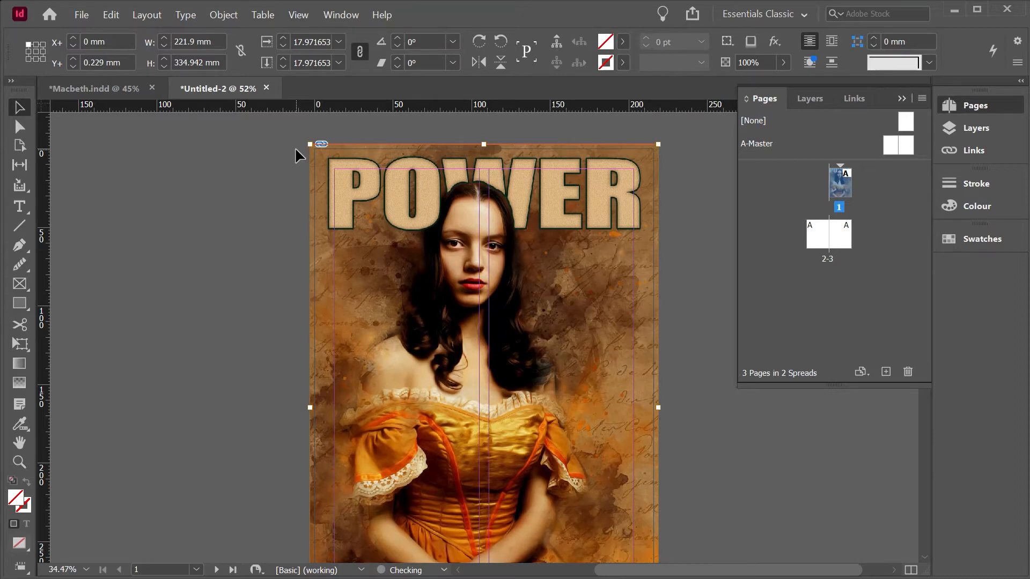
Step: Show the document's layers, expand Layer 1 and lock the cover.jpg item
{"action": "scroll", "coordinate": [294, 147], "scroll_direction": "down", "scroll_amount": 1}
{"action": "left_click", "coordinate": [331, 13]}
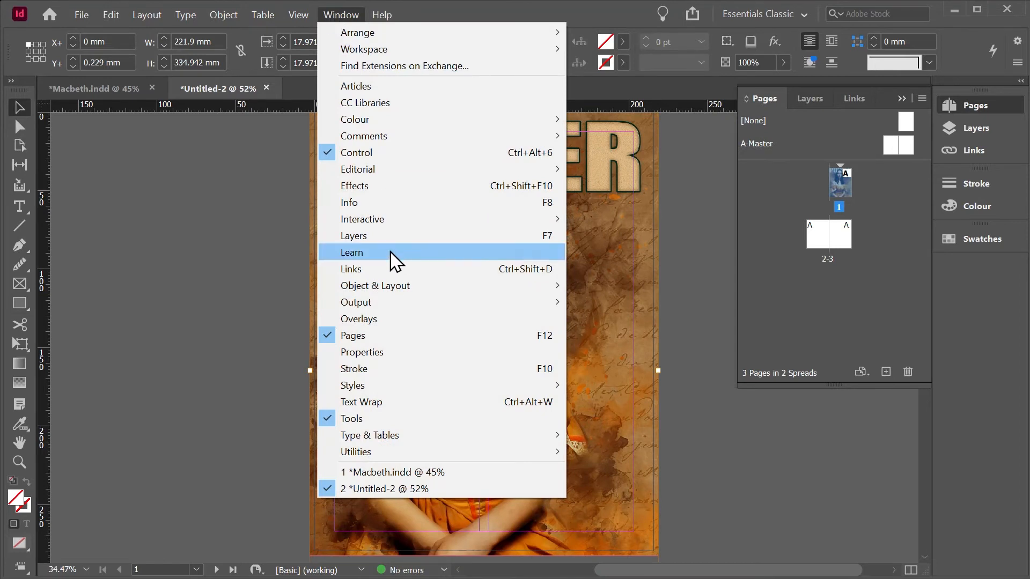
{"action": "left_click", "coordinate": [354, 236]}
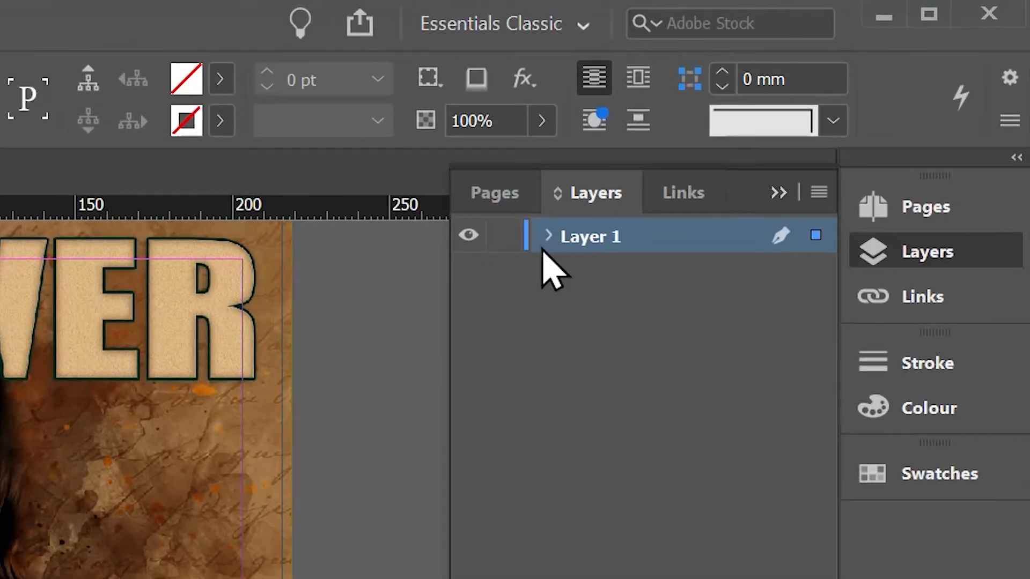
{"action": "left_click", "coordinate": [546, 237]}
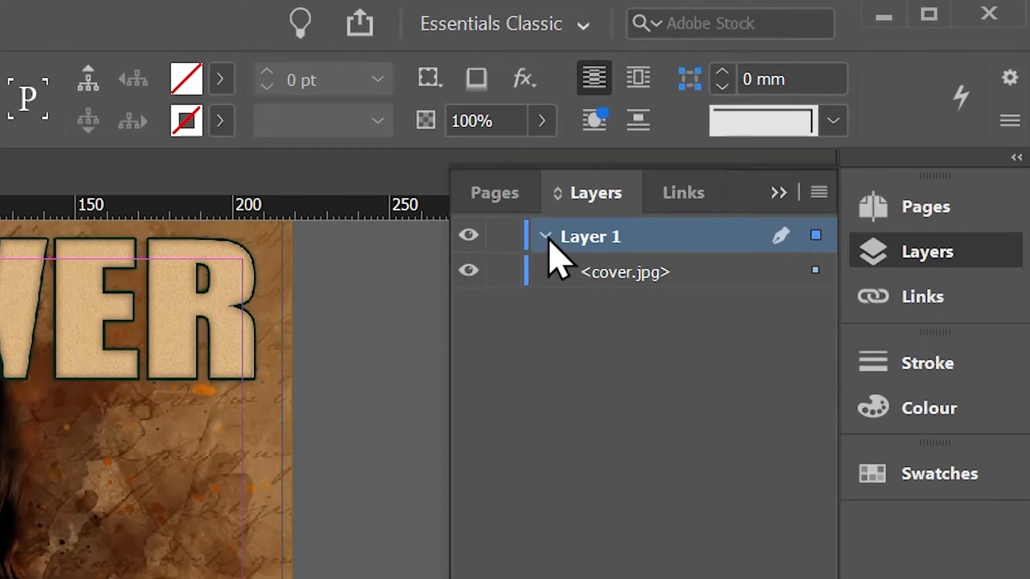
{"action": "left_click", "coordinate": [701, 279]}
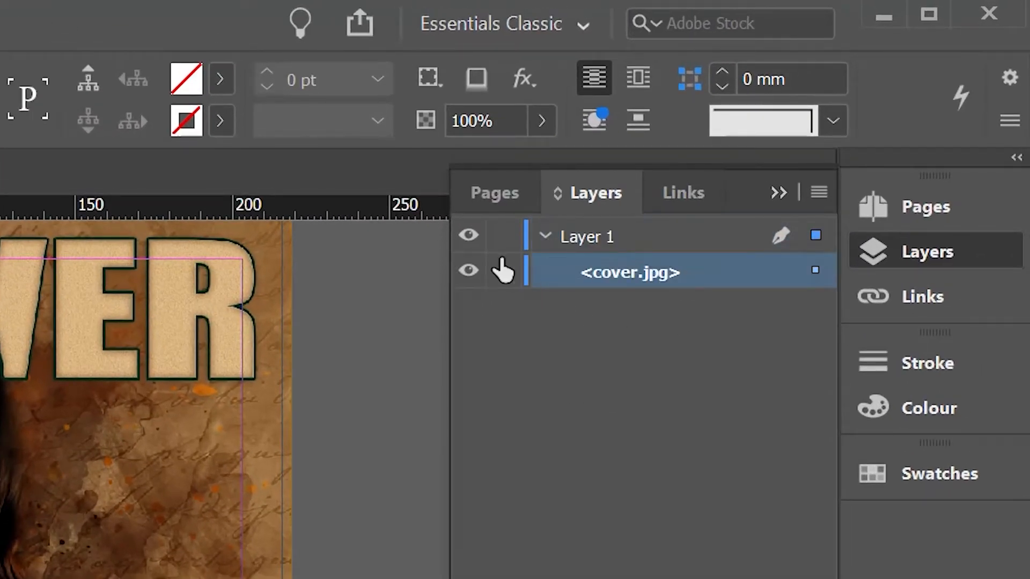
{"action": "left_click", "coordinate": [509, 279]}
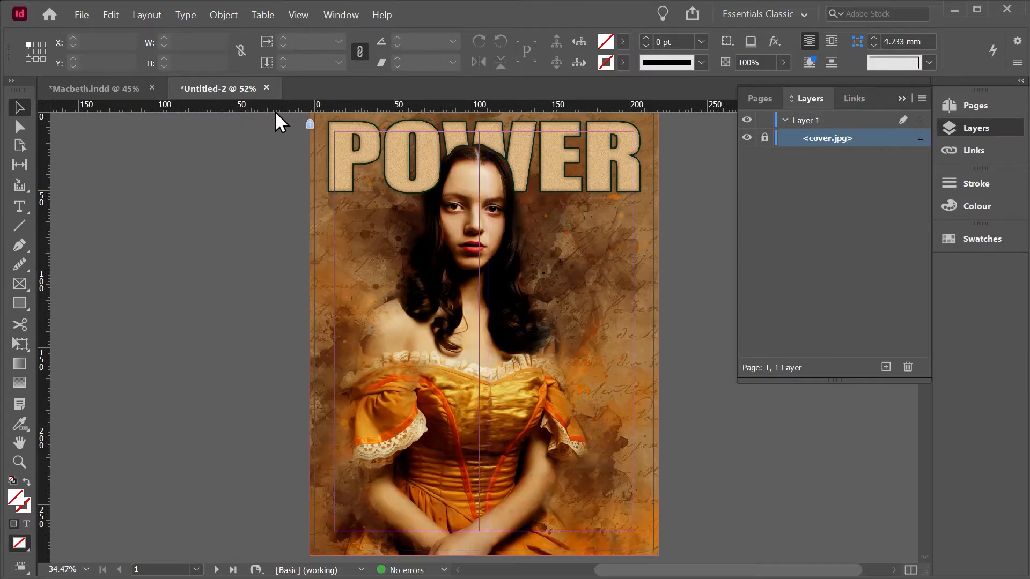
Step: Add eight horizontal ruler guides across the cover for the text areas, including ones at 108 mm, 128 mm and 233.45 mm
{"action": "left_click_drag", "start_coordinate": [293, 107], "coordinate": [280, 280]}
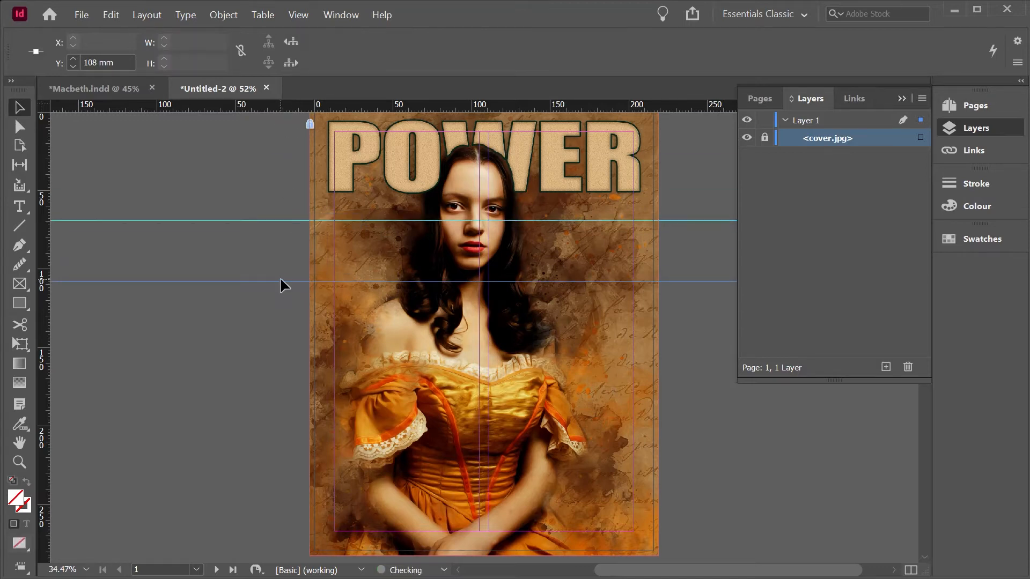
{"action": "left_click_drag", "start_coordinate": [294, 107], "coordinate": [271, 312]}
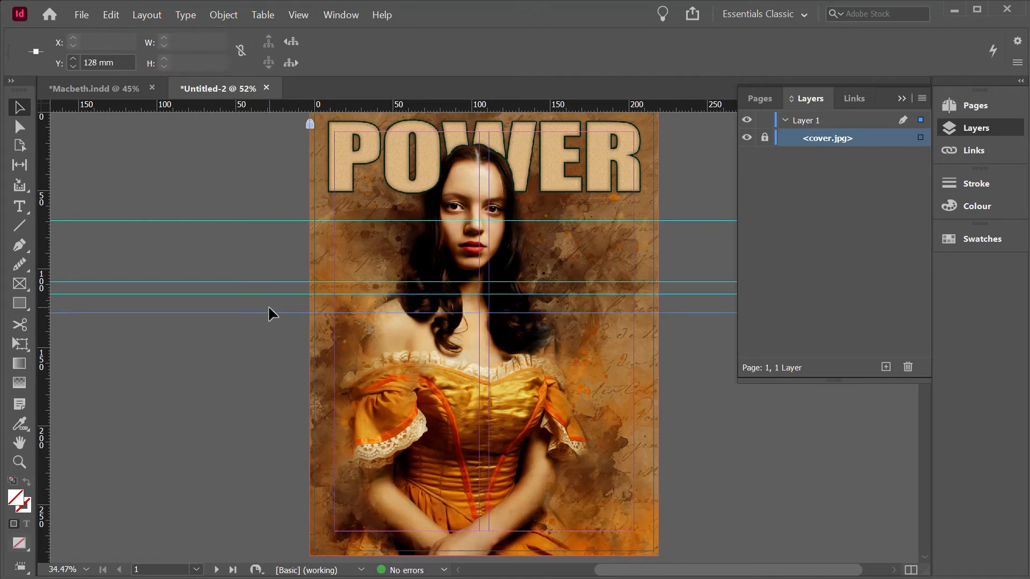
{"action": "left_click_drag", "start_coordinate": [279, 103], "coordinate": [254, 396]}
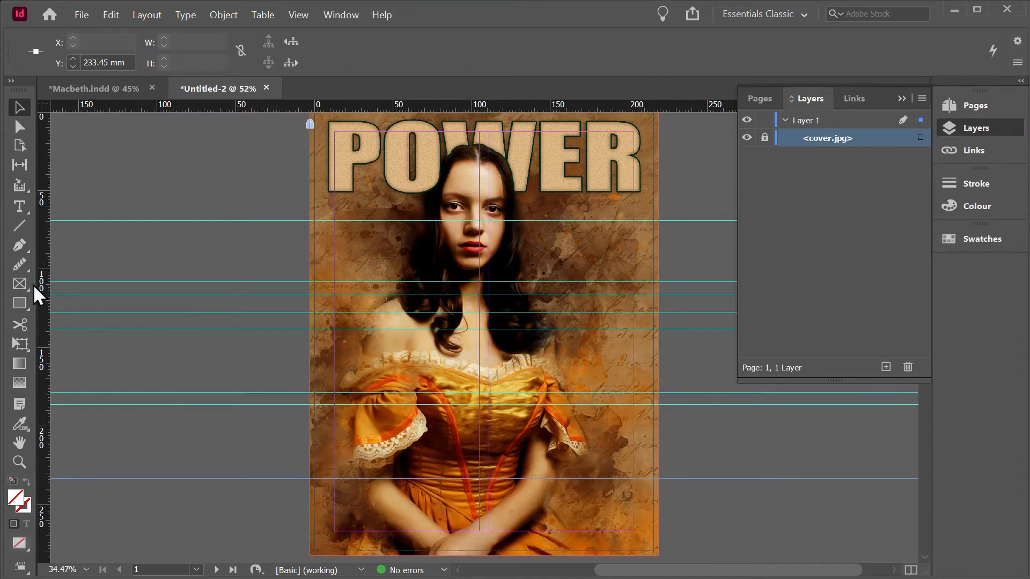
Step: Draw a wide, shallow rectangle centred across the cover between the fourth and fifth horizontal guides, starting at the 128 mm guide
{"action": "left_click", "coordinate": [17, 300]}
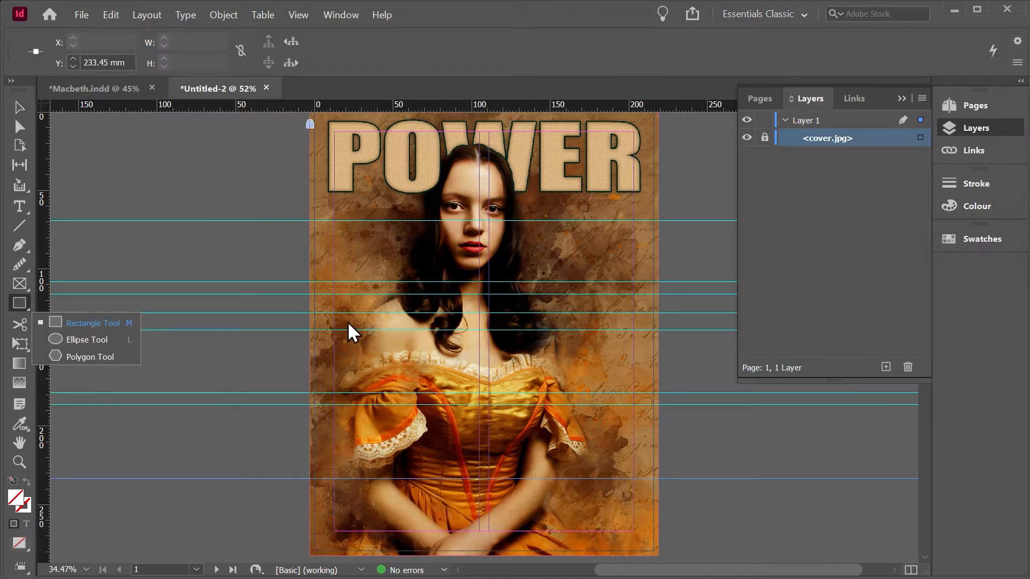
{"action": "left_click_drag", "start_coordinate": [400, 312], "coordinate": [570, 337]}
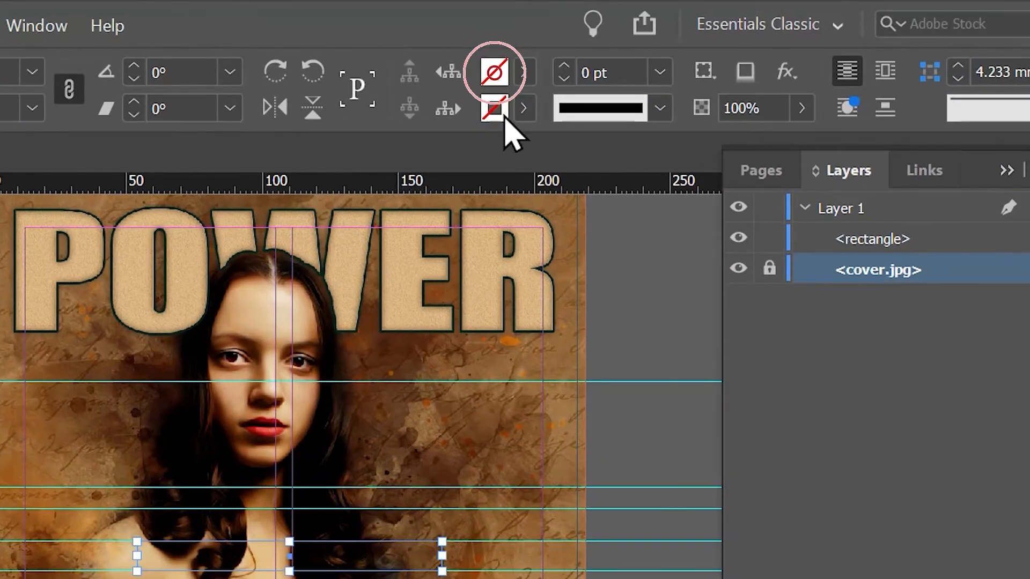
Step: Fill the wide rectangle across the cover with the red C=15 M=100 Y=100 K=0 swatch and deselect it
{"action": "left_click", "coordinate": [524, 79]}
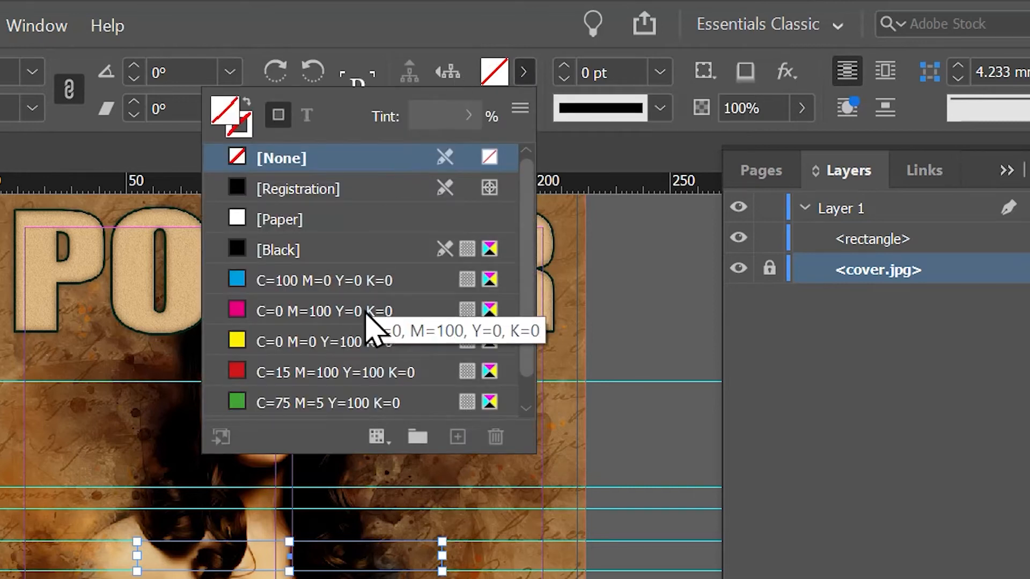
{"action": "left_click", "coordinate": [353, 379]}
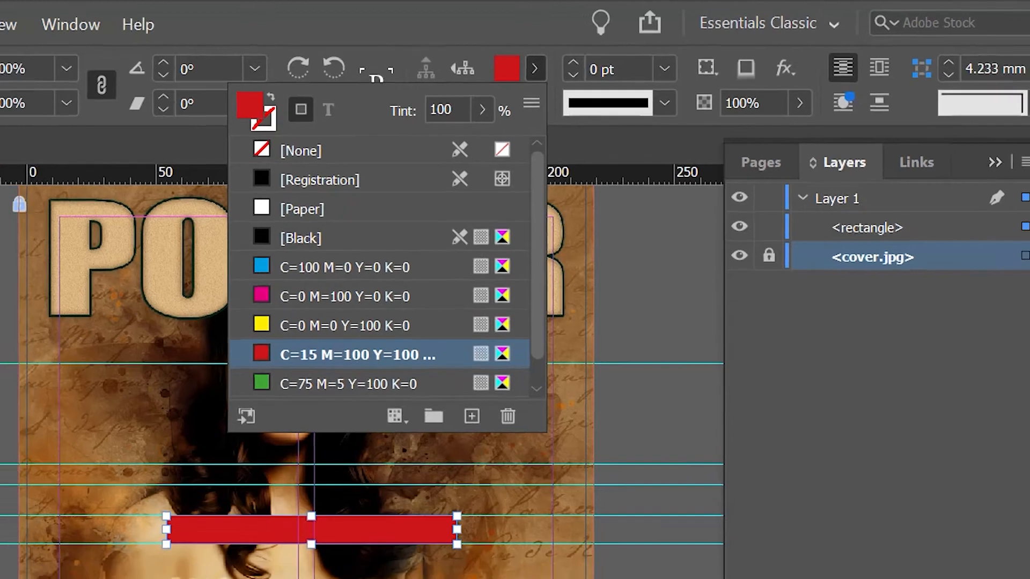
{"action": "left_click", "coordinate": [131, 165]}
{"action": "left_click", "coordinate": [131, 165]}
Step: Add a text frame above the red bar reading EXCLUSIVE INTERVIEW and select its text
{"action": "left_click", "coordinate": [20, 207]}
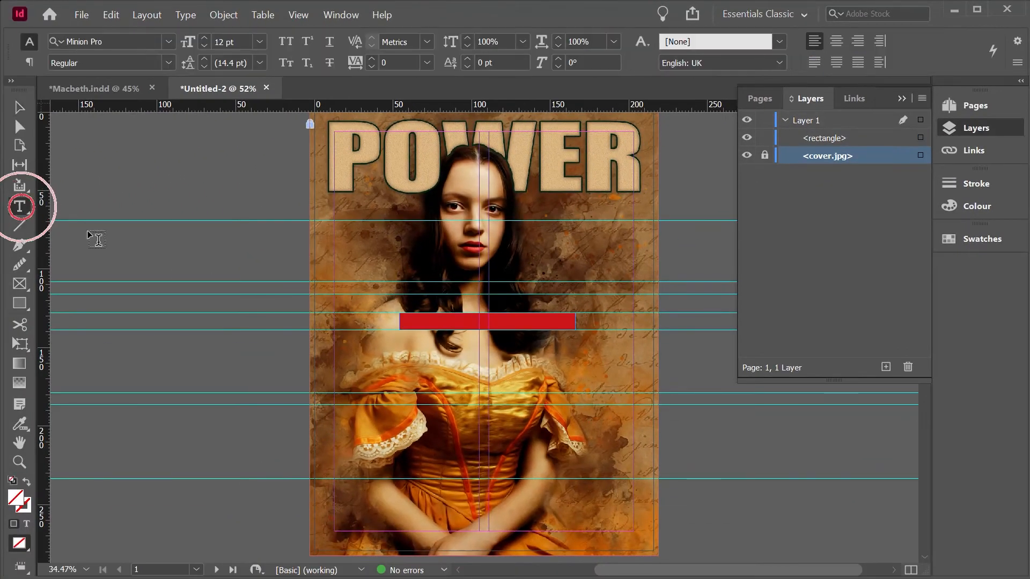
{"action": "left_click_drag", "start_coordinate": [377, 243], "coordinate": [530, 269]}
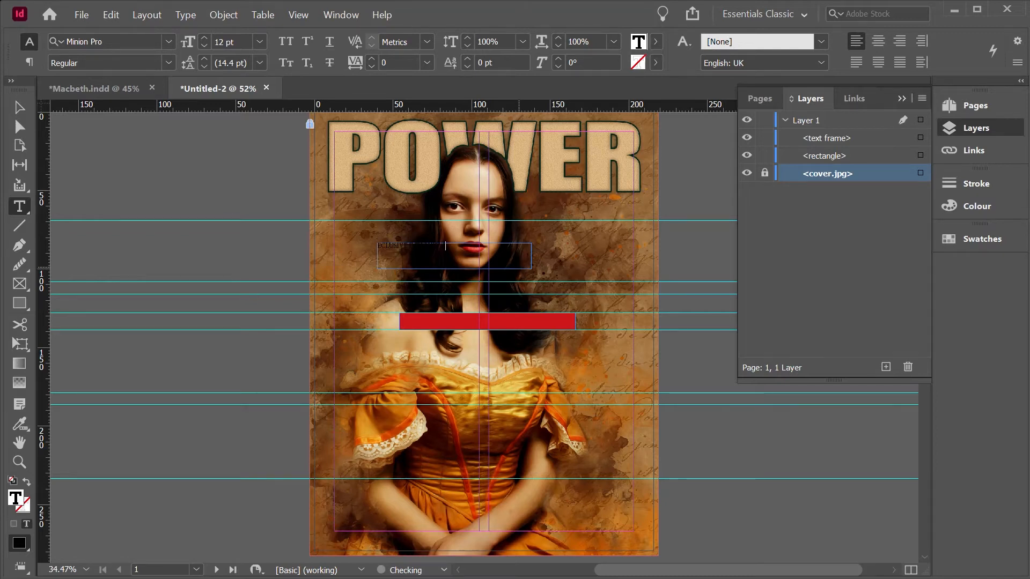
{"action": "triple_click", "coordinate": [435, 246]}
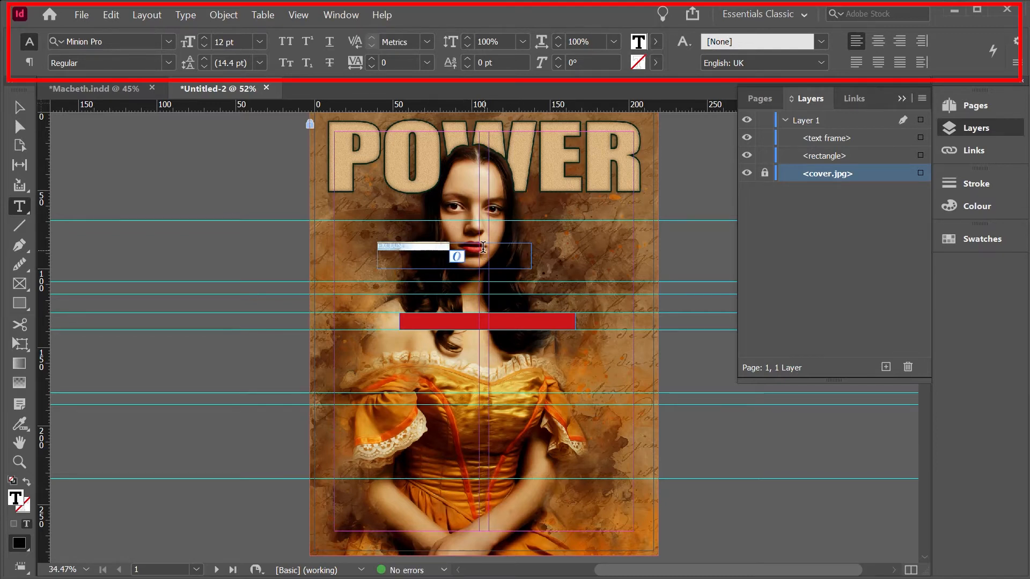
Step: Format the EXCLUSIVE INTERVIEW text in Franklin Gothic Demi, 30 pt, [Paper] colour, and move its frame onto the red bar
{"action": "left_click", "coordinate": [168, 41]}
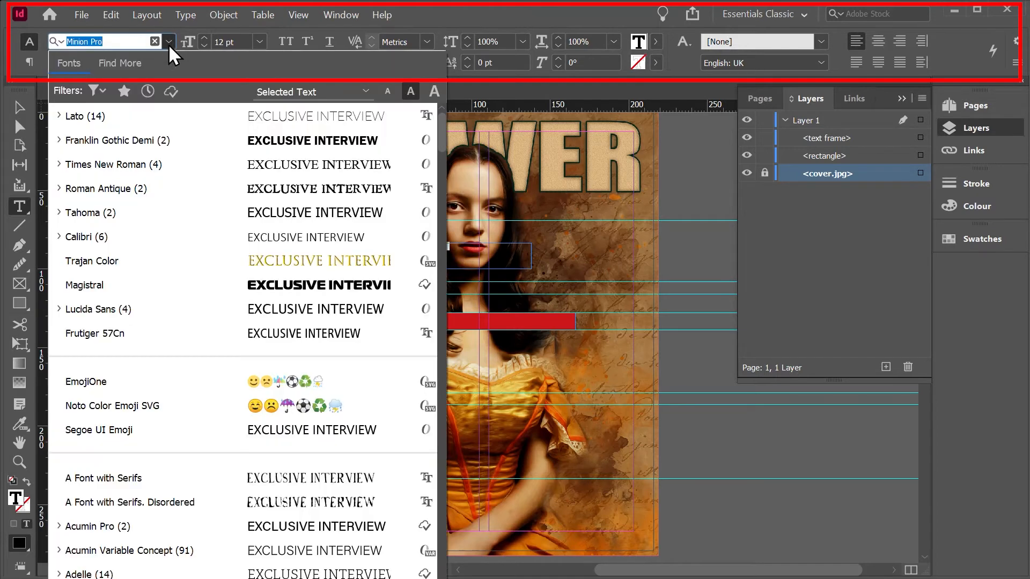
{"action": "left_click", "coordinate": [196, 141]}
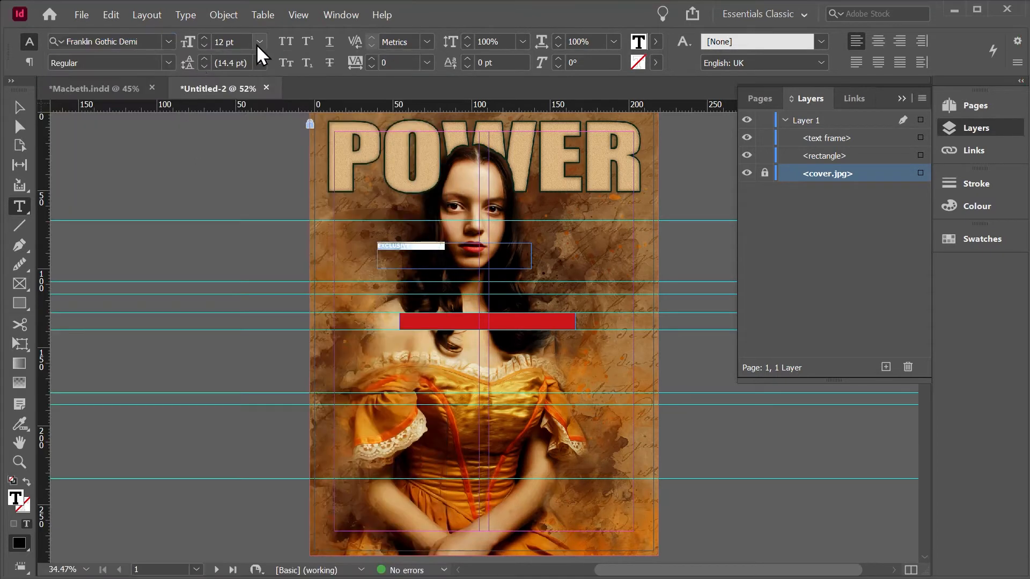
{"action": "left_click", "coordinate": [243, 234]}
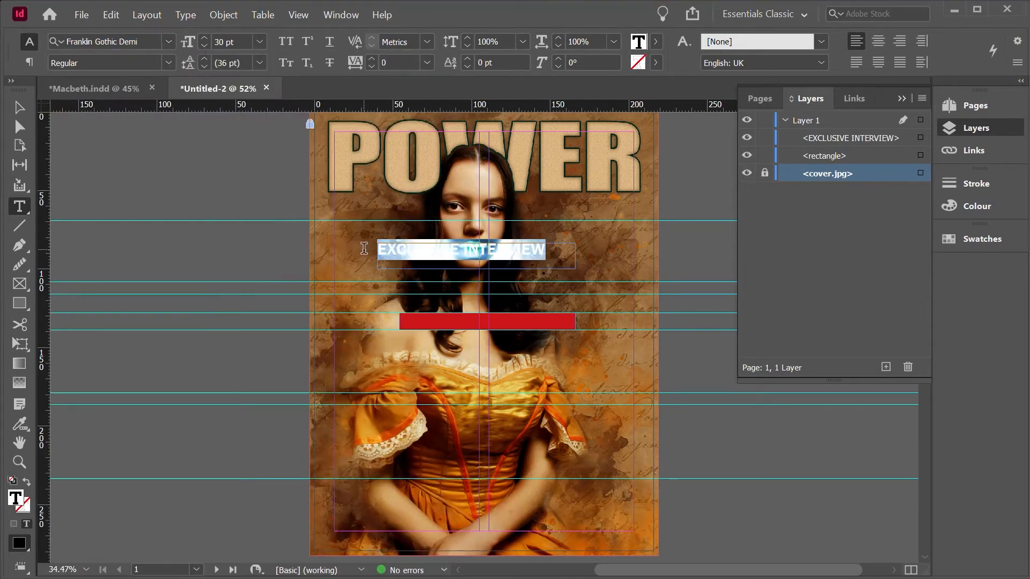
{"action": "left_click", "coordinate": [657, 41]}
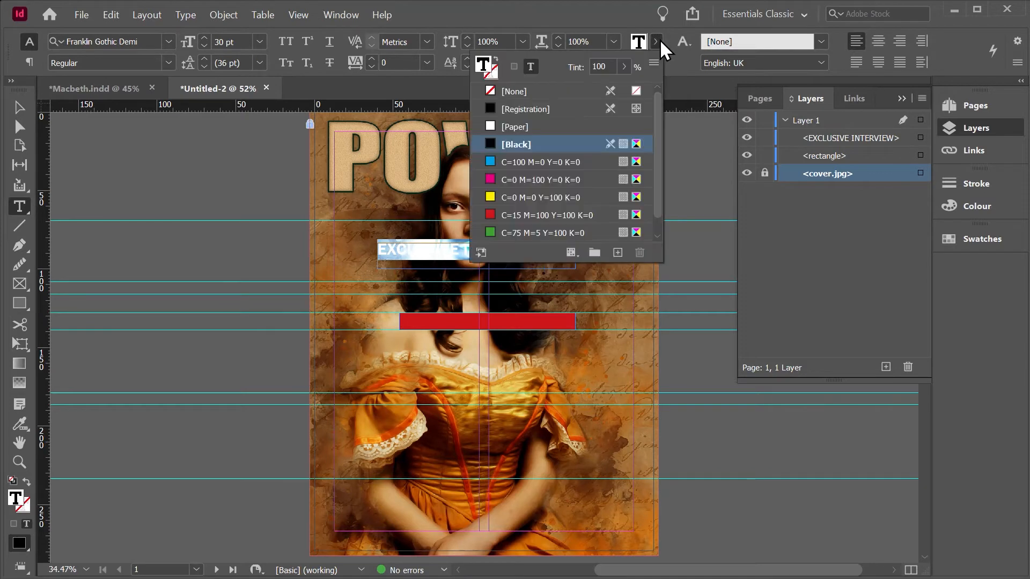
{"action": "left_click", "coordinate": [543, 128]}
{"action": "key", "text": "Escape"}
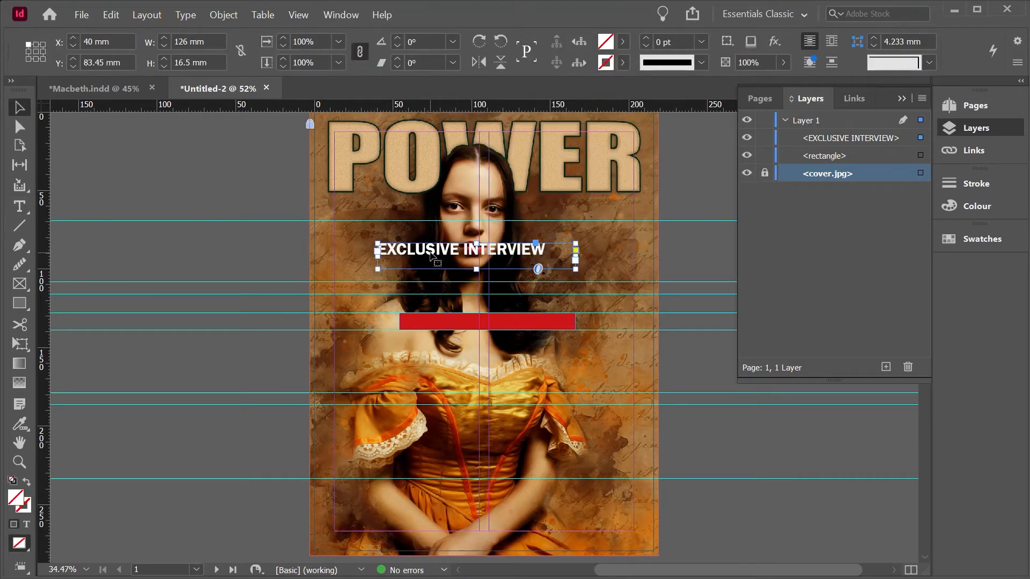
{"action": "left_click_drag", "start_coordinate": [432, 254], "coordinate": [453, 322]}
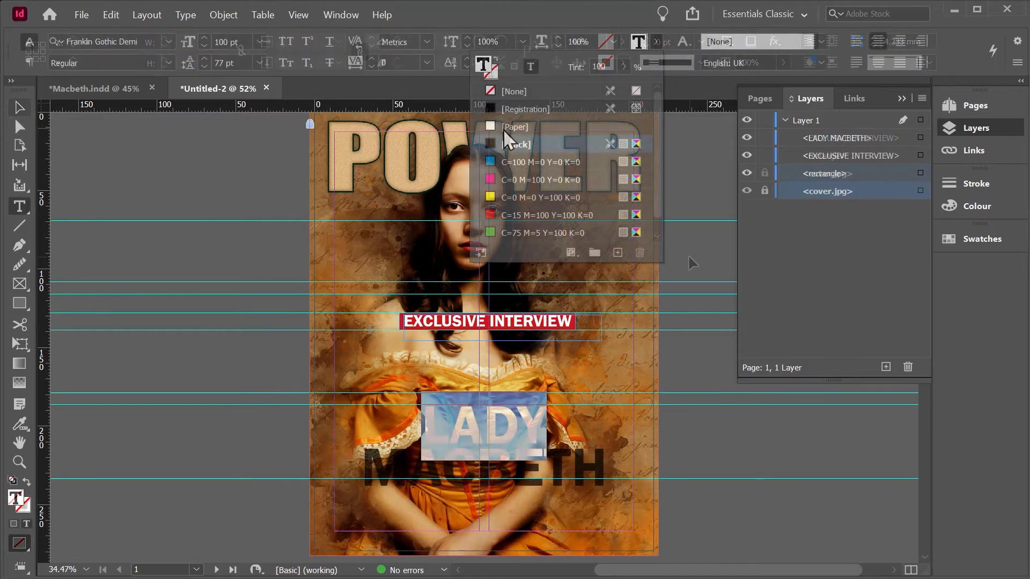
Step: Colour the word LADY in the cover headline with the [Paper] swatch
{"action": "left_click", "coordinate": [503, 128]}
{"action": "left_click", "coordinate": [522, 468]}
Step: Create a new swatch for the text fill of the word MACBETH and open its swatch options
{"action": "left_click_drag", "start_coordinate": [606, 466], "coordinate": [365, 457]}
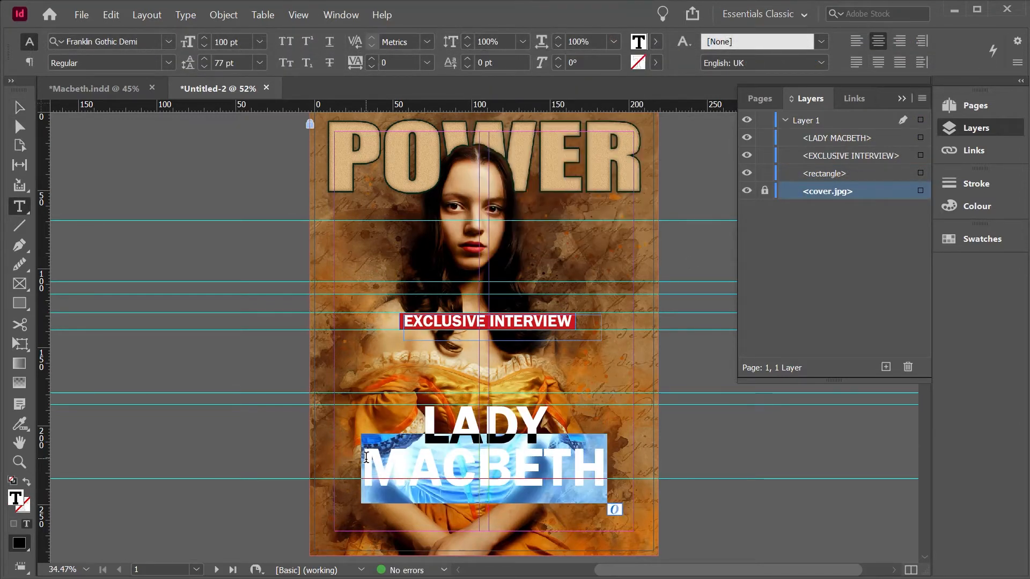
{"action": "left_click", "coordinate": [655, 43]}
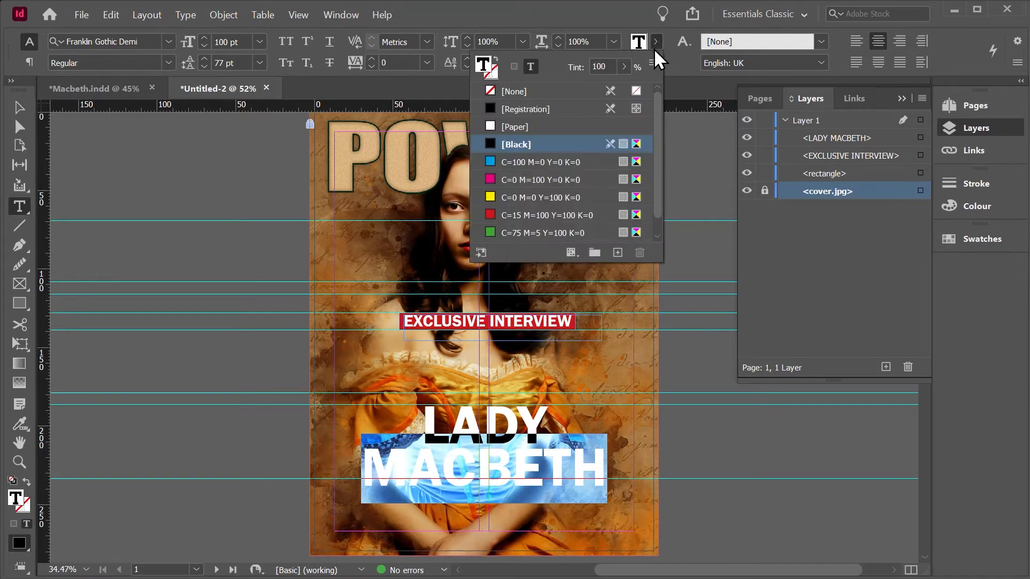
{"action": "scroll", "coordinate": [658, 155], "scroll_direction": "down", "scroll_amount": 1}
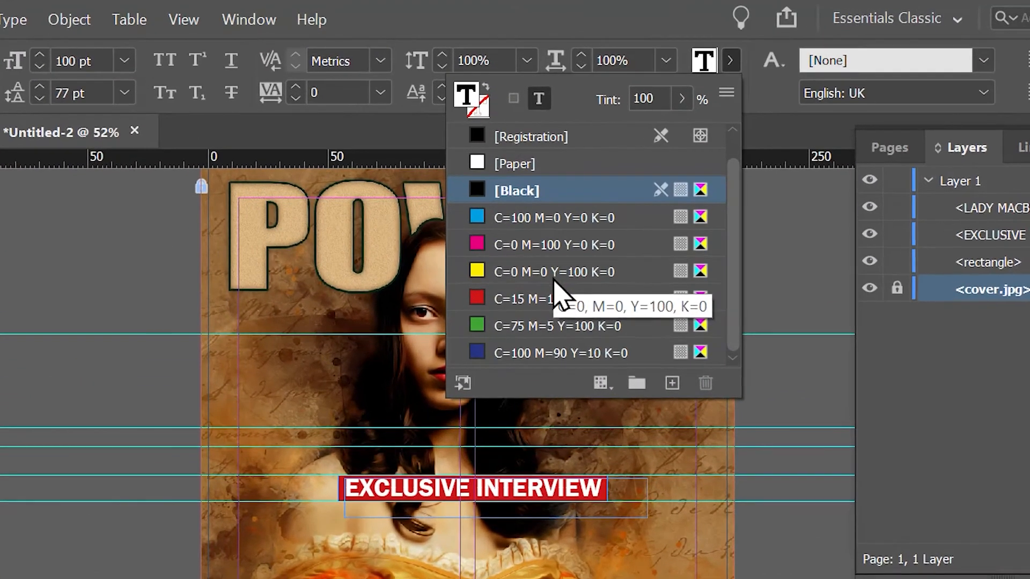
{"action": "left_click", "coordinate": [676, 384]}
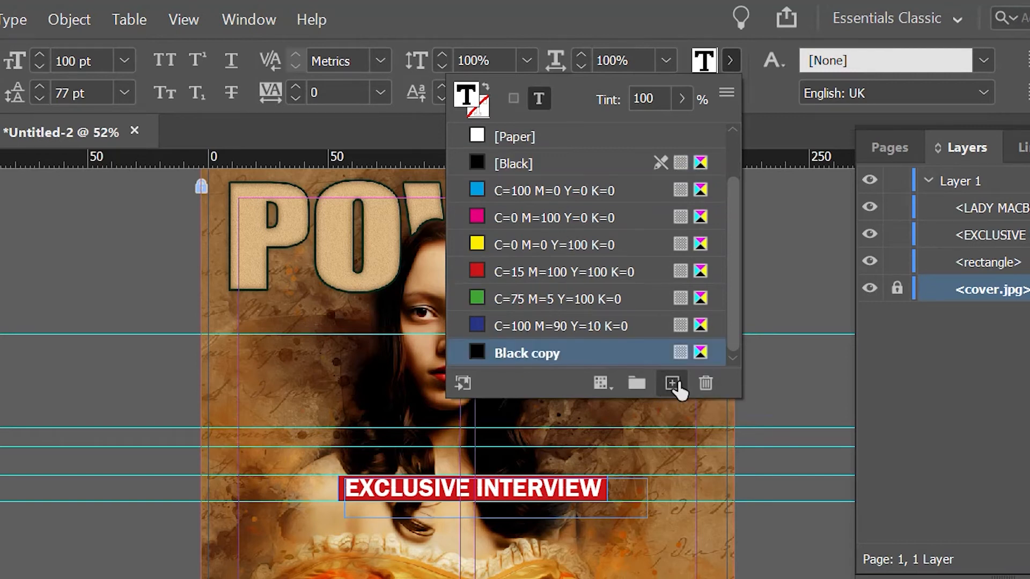
{"action": "double_click", "coordinate": [581, 355]}
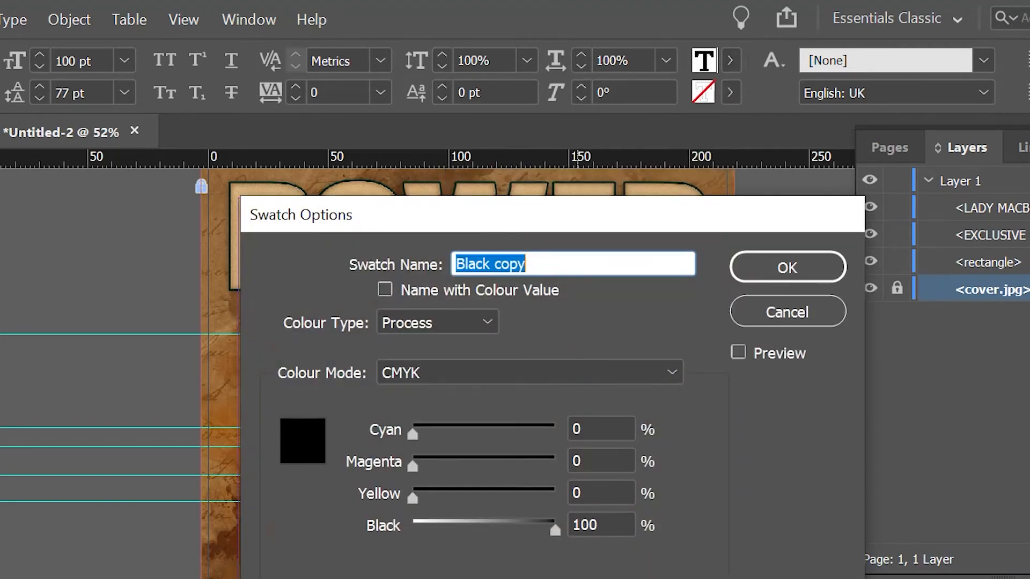
Step: Name the new swatch Light Yellow and set Magenta to 14%, Yellow to 63% and Black to 0%
{"action": "type", "text": "Light Yellow"}
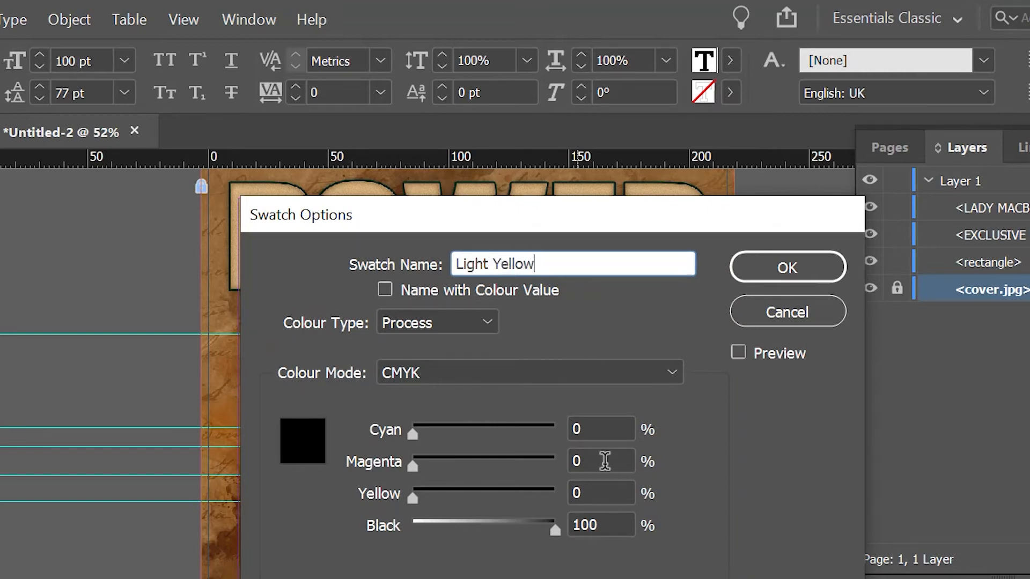
{"action": "left_click", "coordinate": [604, 460]}
{"action": "type", "text": "4"}
{"action": "key", "text": "Tab"}
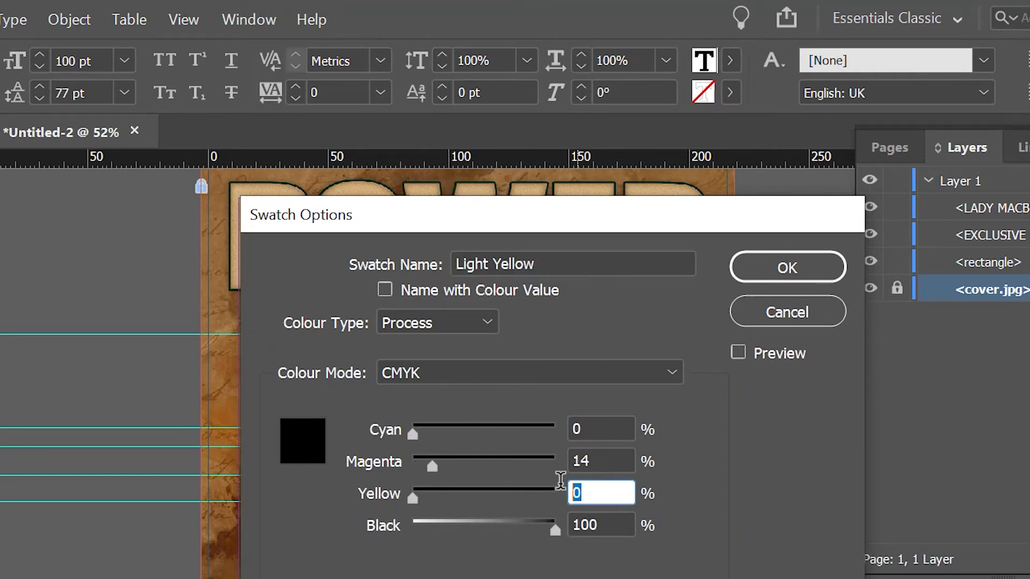
{"action": "type", "text": "63"}
{"action": "key", "text": "Tab"}
{"action": "type", "text": "0"}
{"action": "left_click", "coordinate": [775, 265]}
Step: Rotate the TODAY text frame 90° anticlockwise and move it over the left stem of the R in POWER
{"action": "key", "text": "Escape"}
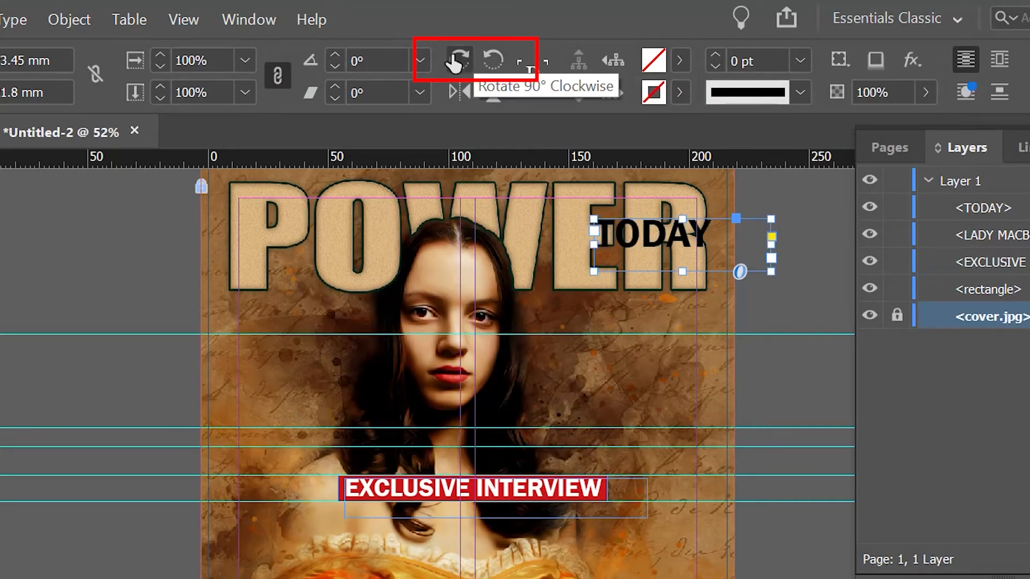
{"action": "left_click", "coordinate": [491, 60]}
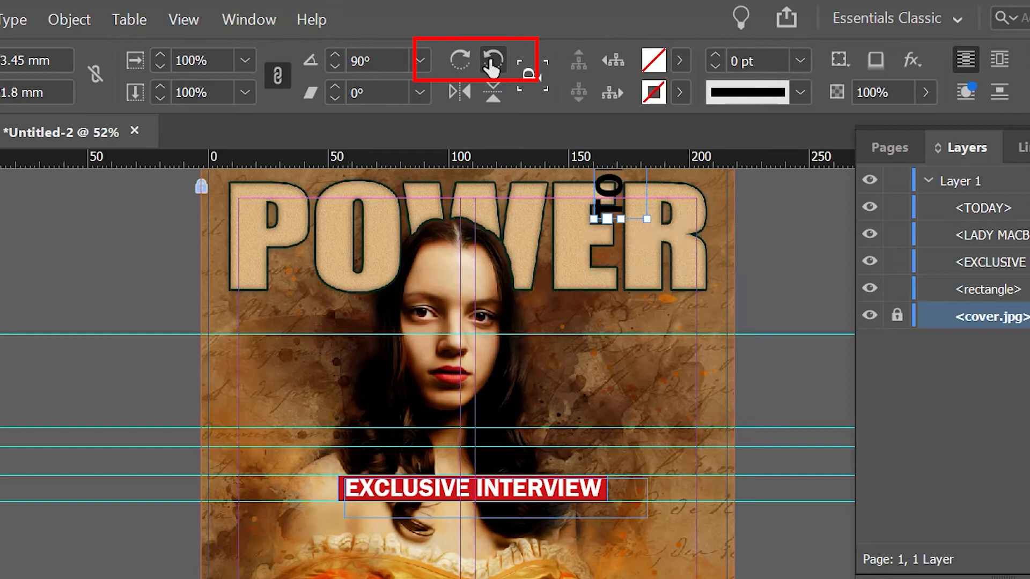
{"action": "left_click_drag", "start_coordinate": [609, 199], "coordinate": [641, 273]}
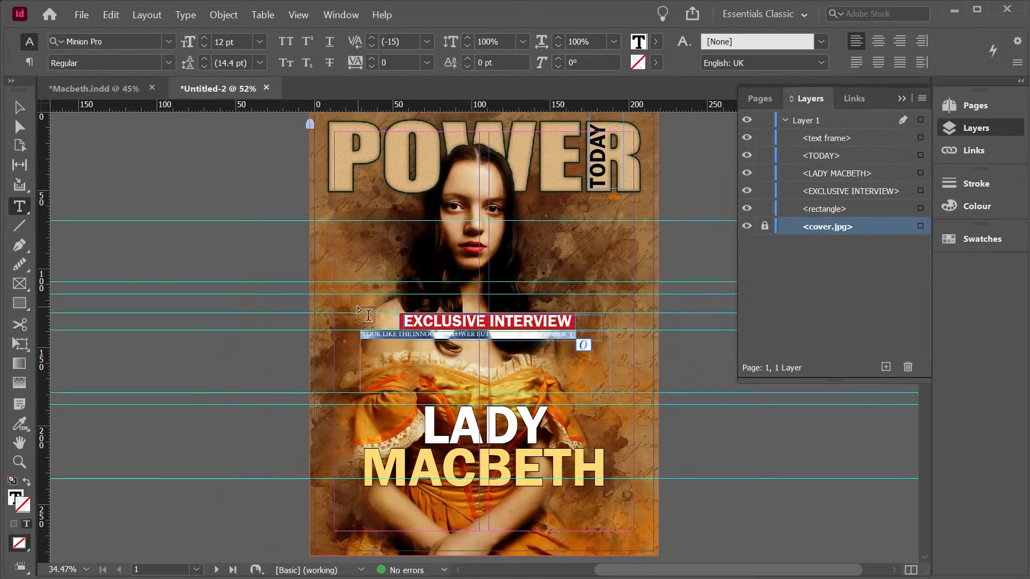
Step: Change the font of the LOOK LIKE THE INNOCENT FLOWER quote to Malgun Gothic
{"action": "left_click", "coordinate": [169, 41]}
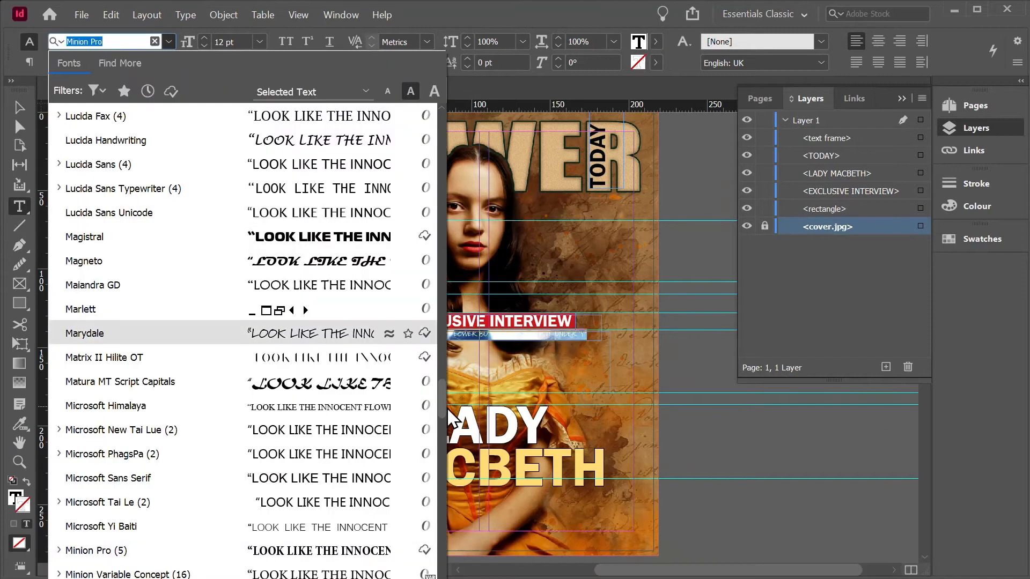
{"action": "scroll", "coordinate": [241, 375], "scroll_direction": "down", "scroll_amount": 15}
{"action": "scroll", "coordinate": [134, 569], "scroll_direction": "up", "scroll_amount": 2}
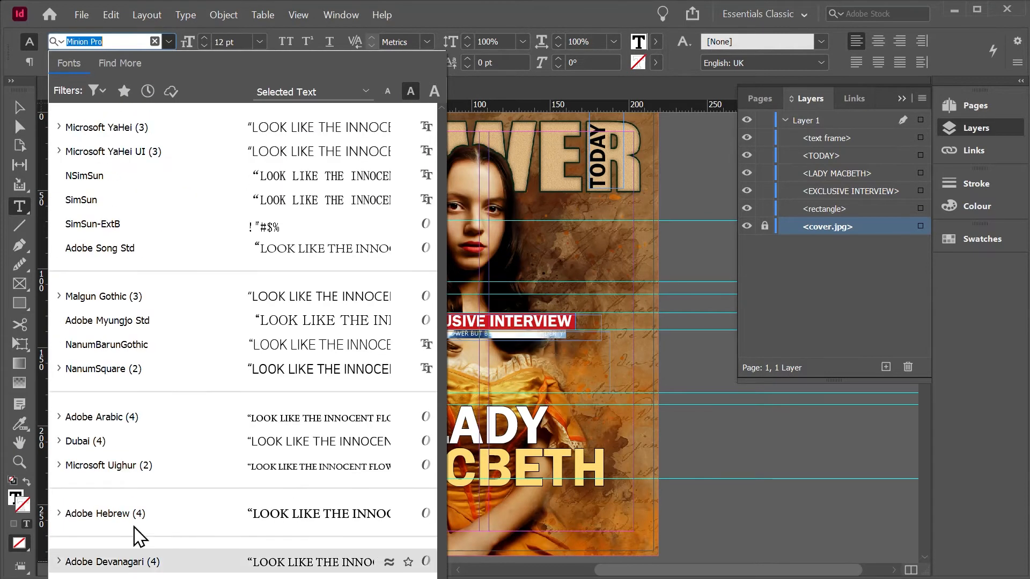
{"action": "left_click", "coordinate": [138, 293]}
Step: Set the quote text to 32 pt with tracking of -80 and show its fill colour swatches
{"action": "left_click", "coordinate": [204, 39]}
{"action": "left_click", "coordinate": [204, 39]}
{"action": "left_click", "coordinate": [204, 38]}
{"action": "left_click", "coordinate": [204, 38]}
{"action": "left_click", "coordinate": [204, 39]}
{"action": "left_click", "coordinate": [204, 46]}
{"action": "left_click", "coordinate": [204, 46]}
{"action": "left_click", "coordinate": [204, 46]}
{"action": "left_click", "coordinate": [372, 66]}
{"action": "left_click", "coordinate": [372, 66]}
{"action": "left_click", "coordinate": [371, 67]}
{"action": "left_click", "coordinate": [371, 66]}
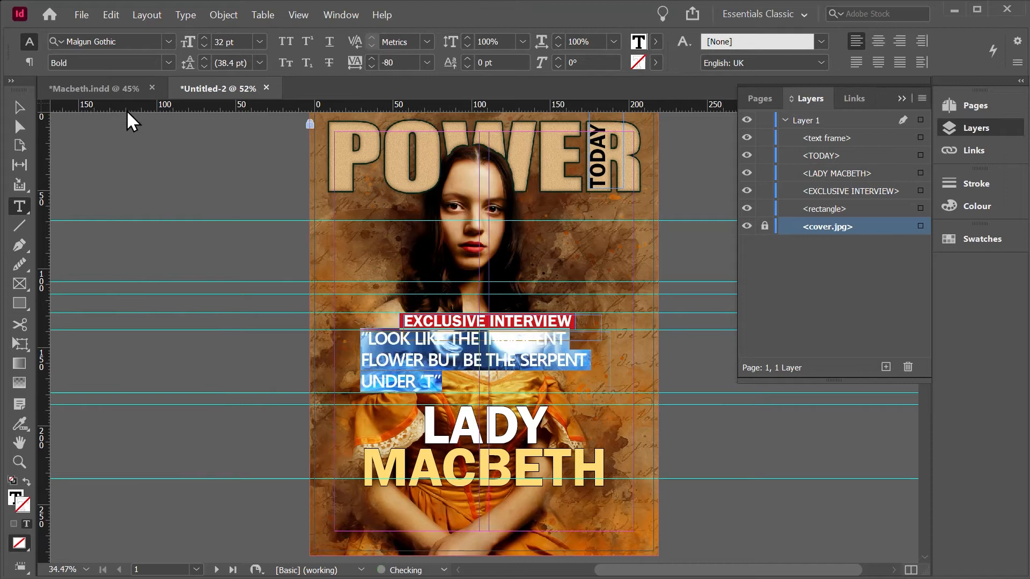
{"action": "left_click", "coordinate": [655, 41]}
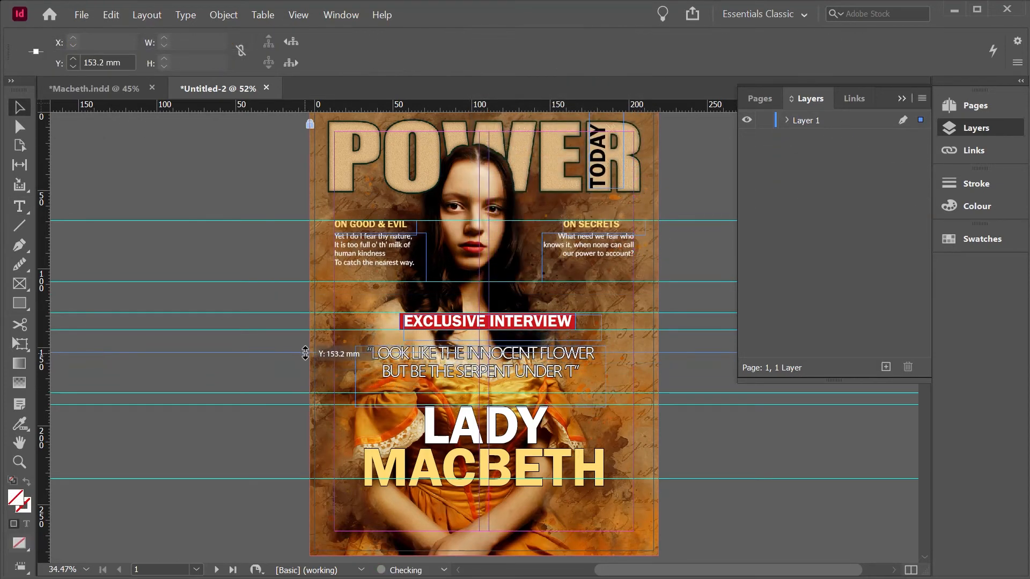
Step: Paste the "The Queen speaks out on her tips" text frame and centre it below MACBETH, at about X 45 mm, Y 249 mm
{"action": "key", "text": "ctrl+v"}
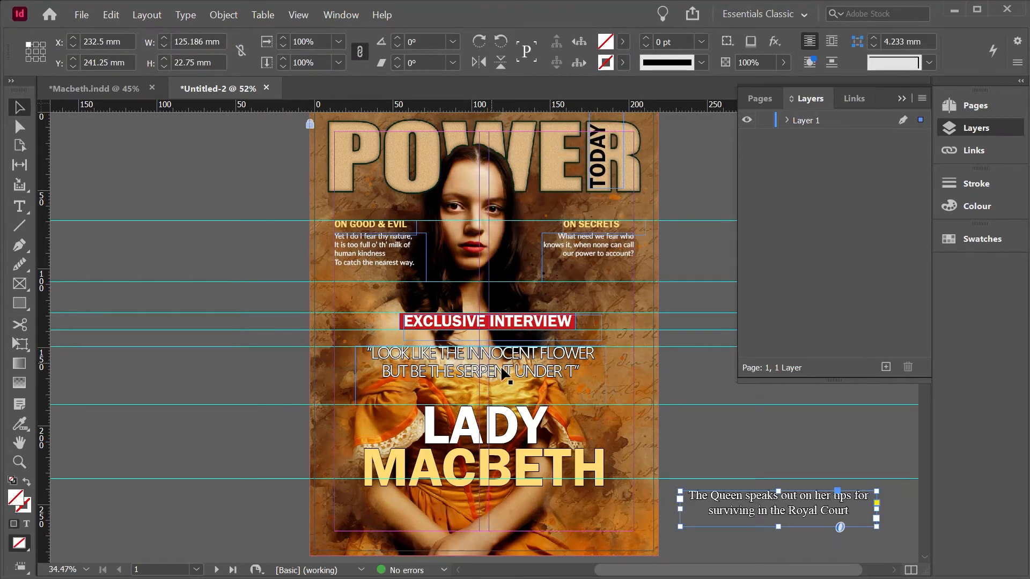
{"action": "left_click_drag", "start_coordinate": [732, 499], "coordinate": [504, 520]}
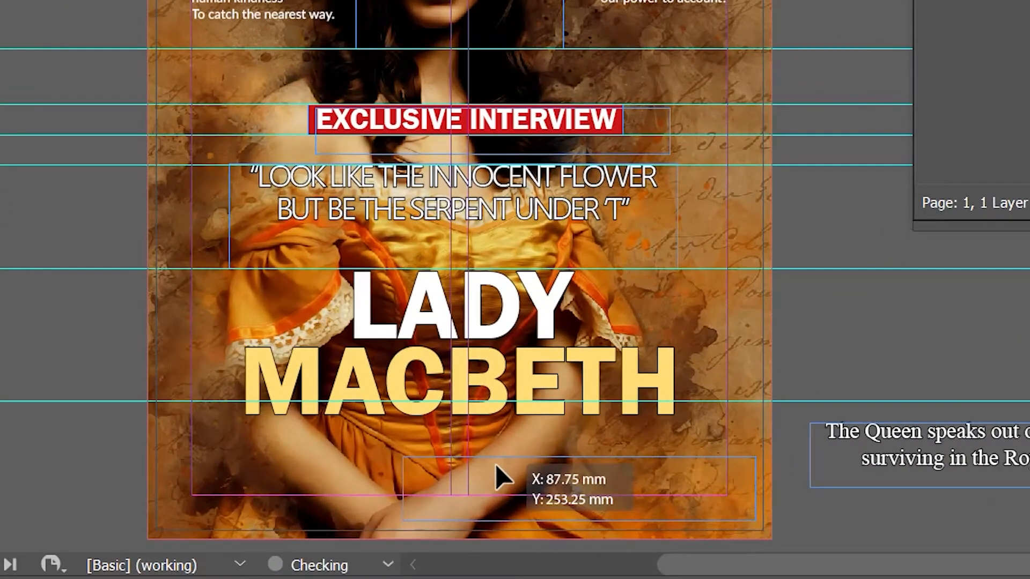
{"action": "left_click_drag", "start_coordinate": [495, 465], "coordinate": [376, 465]}
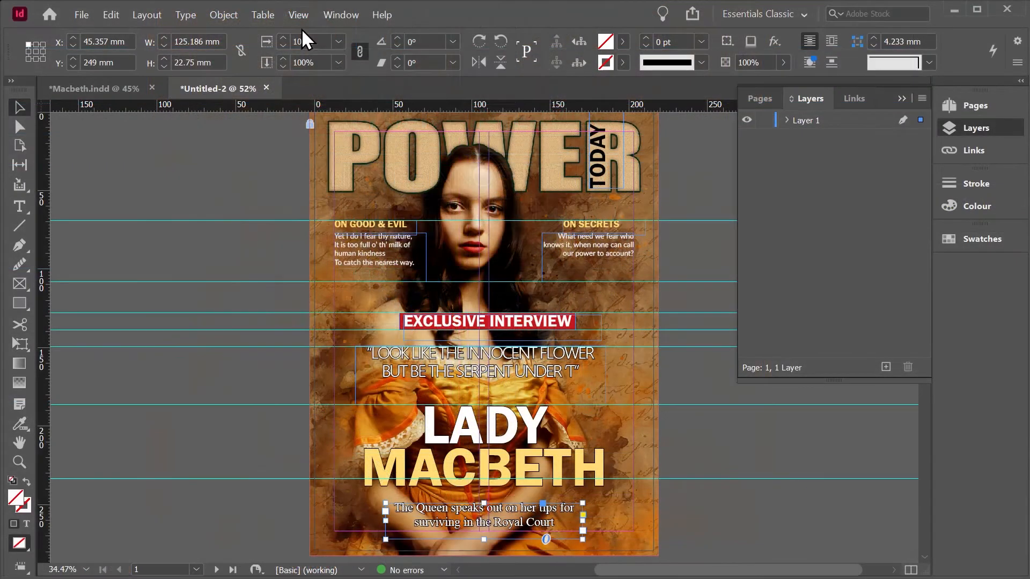
Step: Preview the finished cover without guides and frame edges, and return to the normal screen mode
{"action": "left_click", "coordinate": [298, 15]}
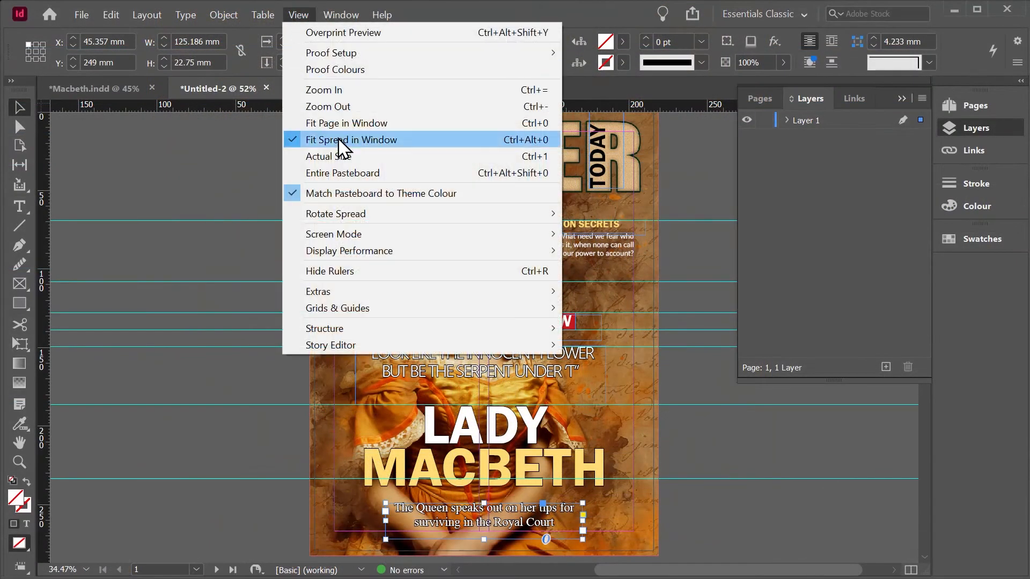
{"action": "mouse_move", "coordinate": [369, 236]}
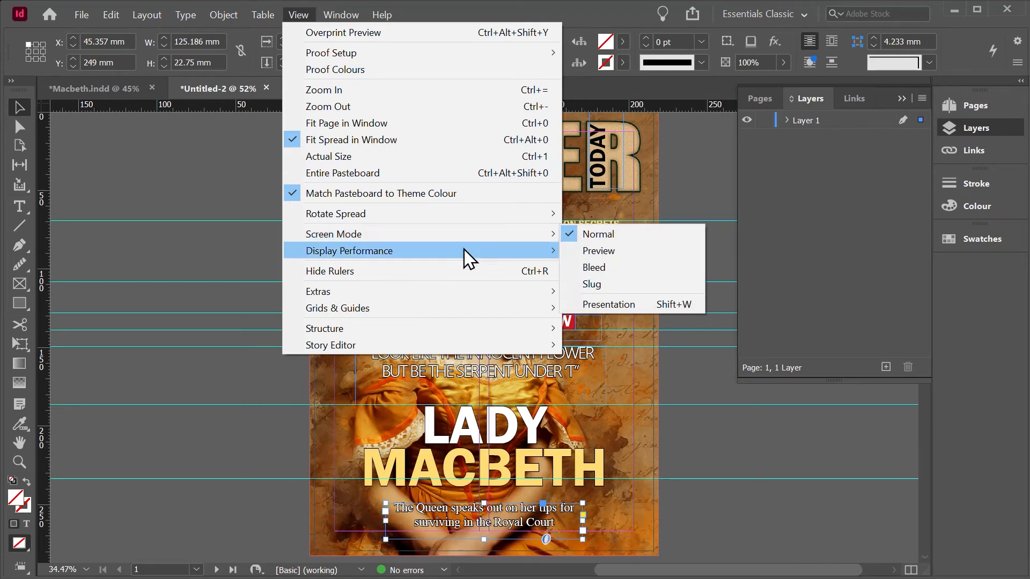
{"action": "left_click", "coordinate": [596, 251]}
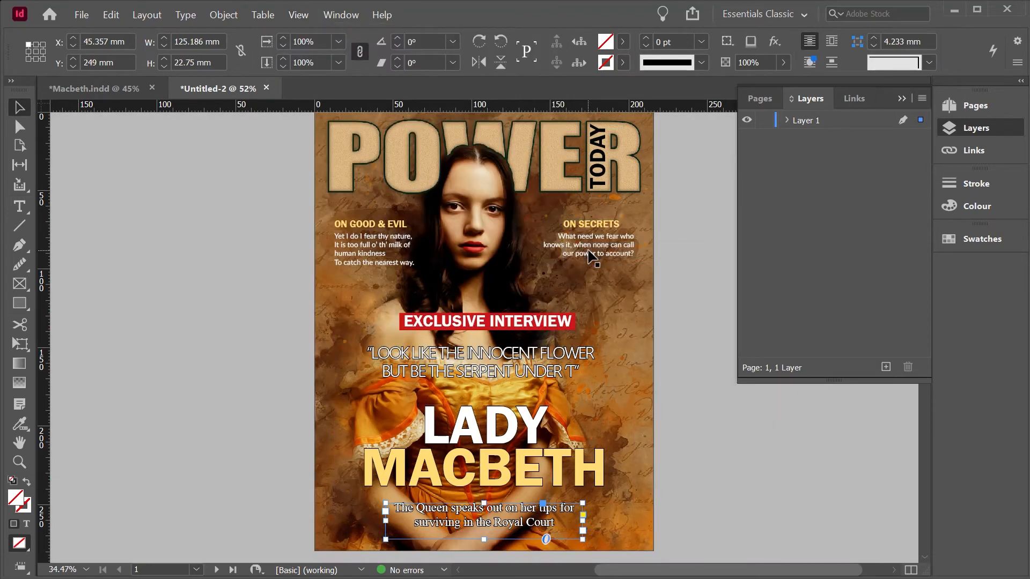
{"action": "left_click", "coordinate": [255, 252]}
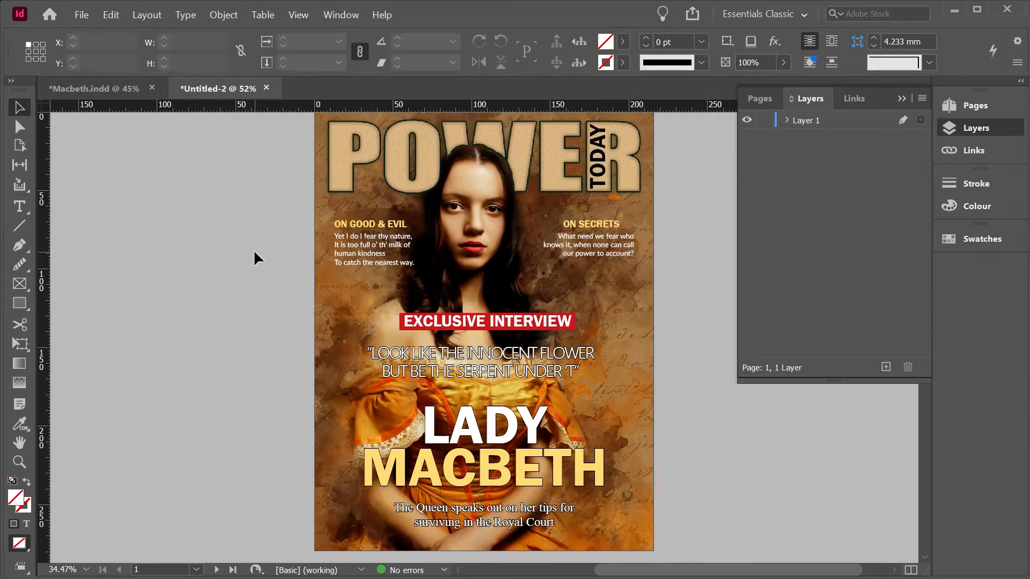
{"action": "key", "text": "w"}
Step: Open the page 2–3 spread and draw a rectangle about 219 x 282 mm over page 2, starting at the upper outer bleed corner
{"action": "left_click", "coordinate": [760, 98]}
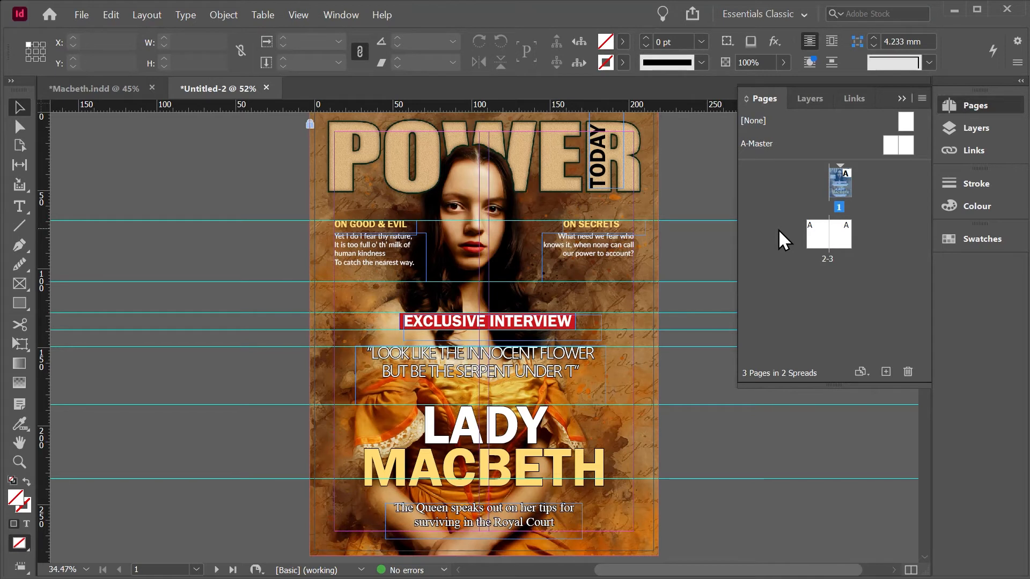
{"action": "double_click", "coordinate": [819, 240]}
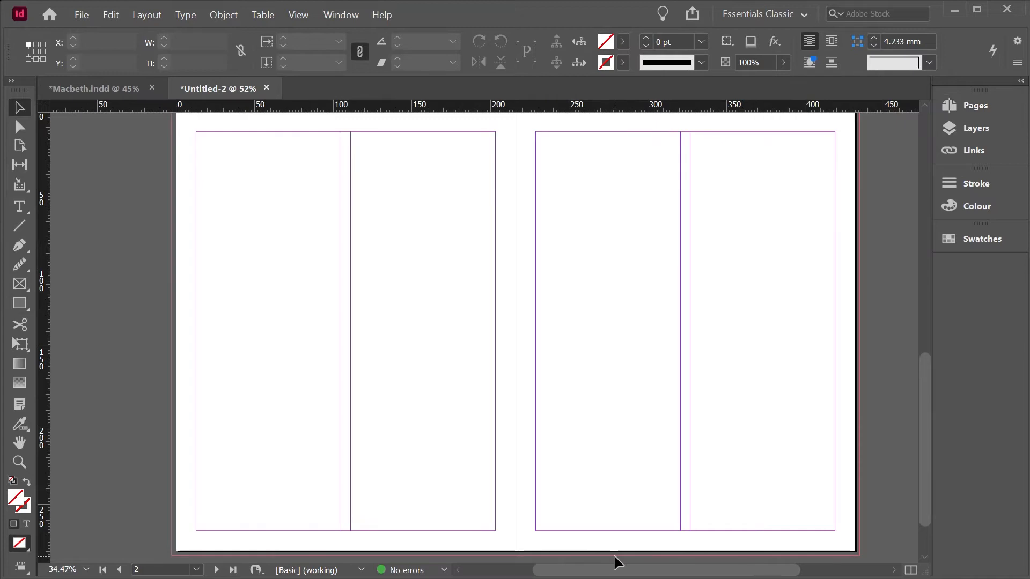
{"action": "scroll", "coordinate": [81, 426], "scroll_direction": "up", "scroll_amount": 1}
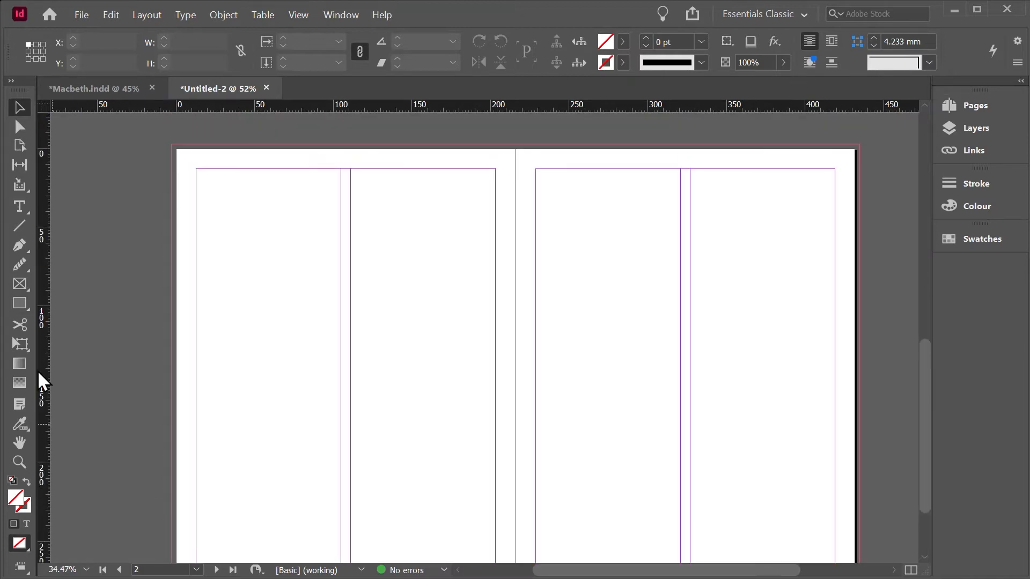
{"action": "left_click", "coordinate": [18, 305]}
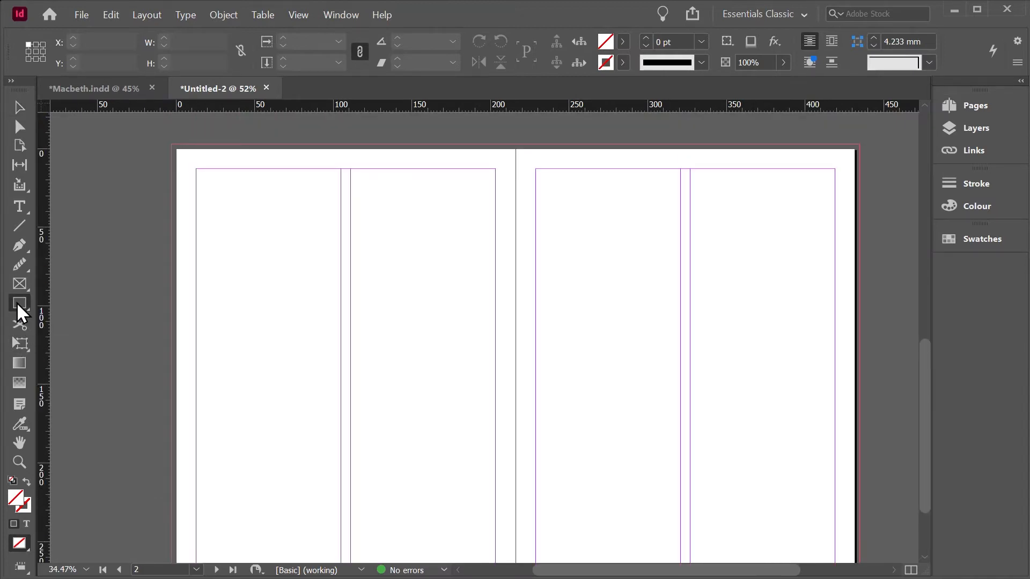
{"action": "right_click", "coordinate": [18, 305]}
{"action": "left_click", "coordinate": [91, 323]}
{"action": "left_click_drag", "start_coordinate": [171, 142], "coordinate": [519, 508]}
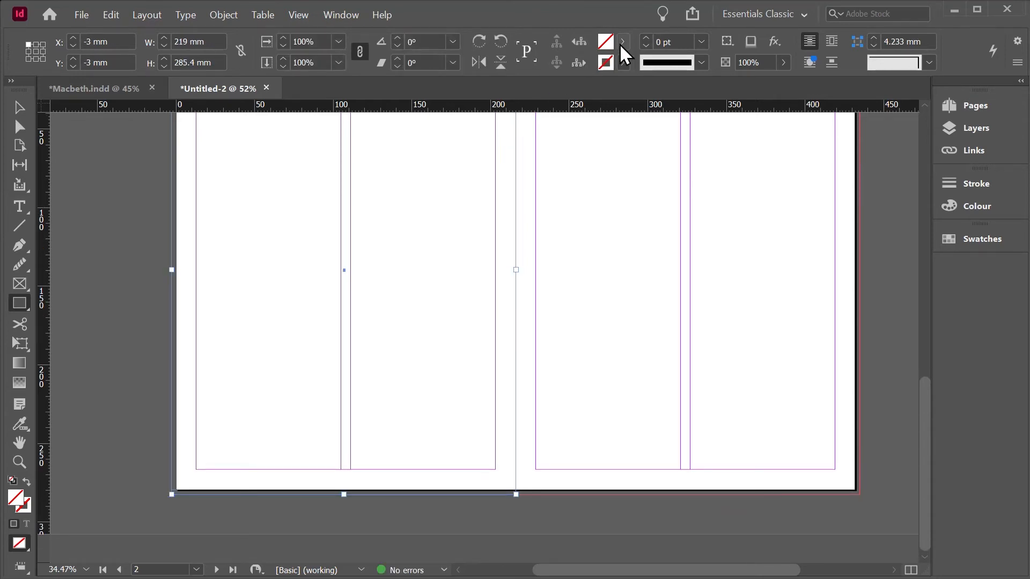
Step: Fill the page 2 rectangle with a light blue process CMYK swatch of C=35 M=13 Y=0 K=0
{"action": "left_click", "coordinate": [622, 42]}
{"action": "scroll", "coordinate": [609, 176], "scroll_direction": "down", "scroll_amount": 1}
{"action": "scroll", "coordinate": [610, 177], "scroll_direction": "down", "scroll_amount": 3}
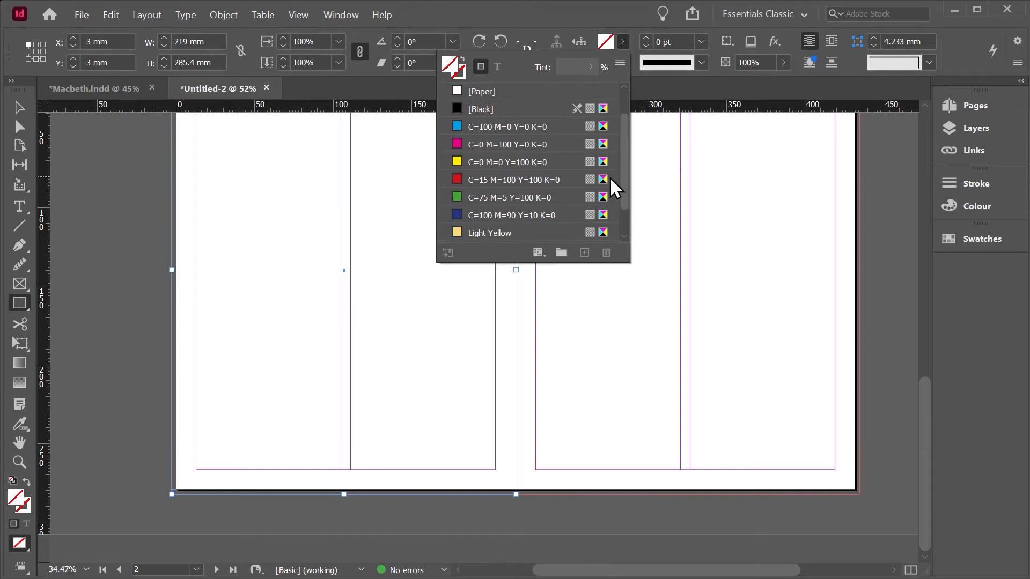
{"action": "double_click", "coordinate": [526, 232]}
{"action": "left_click_drag", "start_coordinate": [540, 286], "coordinate": [481, 288]}
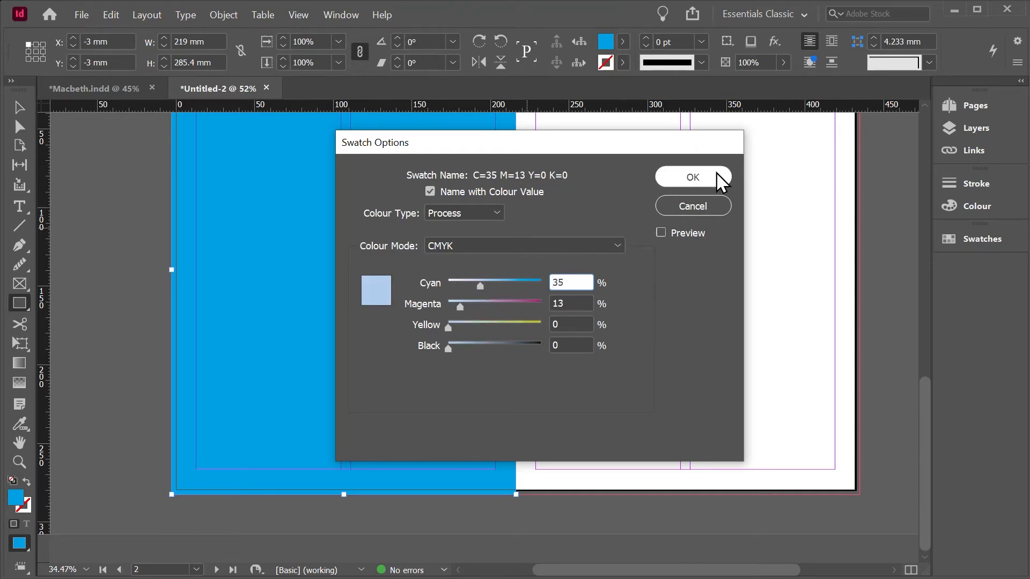
{"action": "left_click", "coordinate": [693, 177]}
Step: Add a horizontal guide across the middle of page 2 and draw a picture frame about 190.5 x 99.5 mm above it, between the side margins
{"action": "scroll", "coordinate": [244, 113], "scroll_direction": "up", "scroll_amount": 2}
{"action": "left_click_drag", "start_coordinate": [237, 107], "coordinate": [265, 347]}
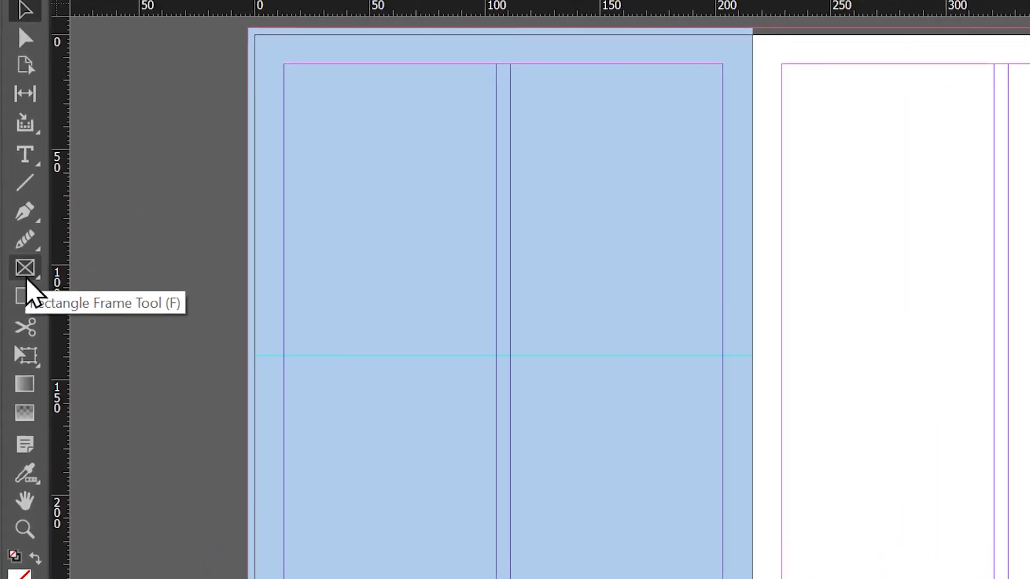
{"action": "left_click", "coordinate": [25, 267]}
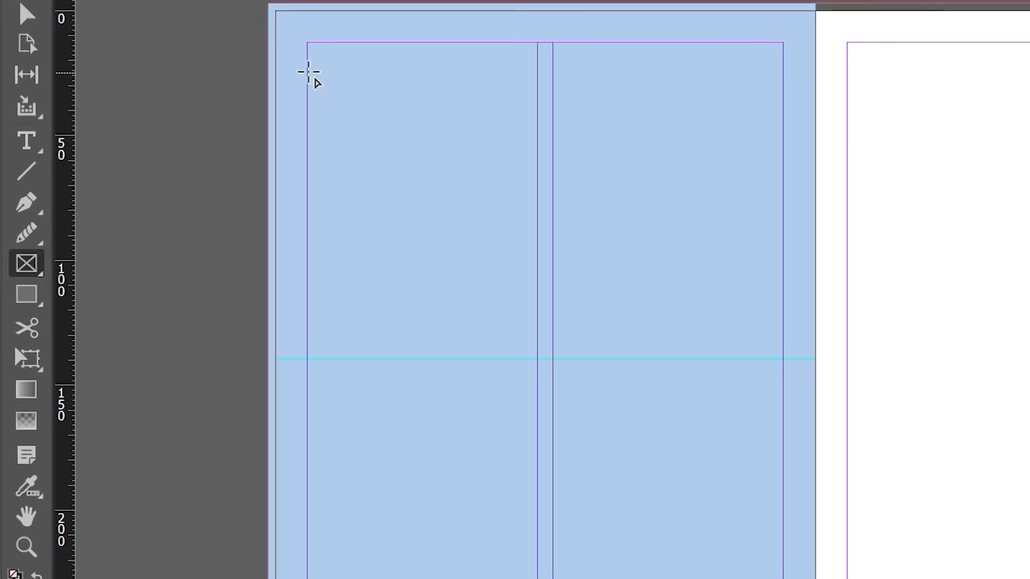
{"action": "left_click_drag", "start_coordinate": [307, 82], "coordinate": [783, 331]}
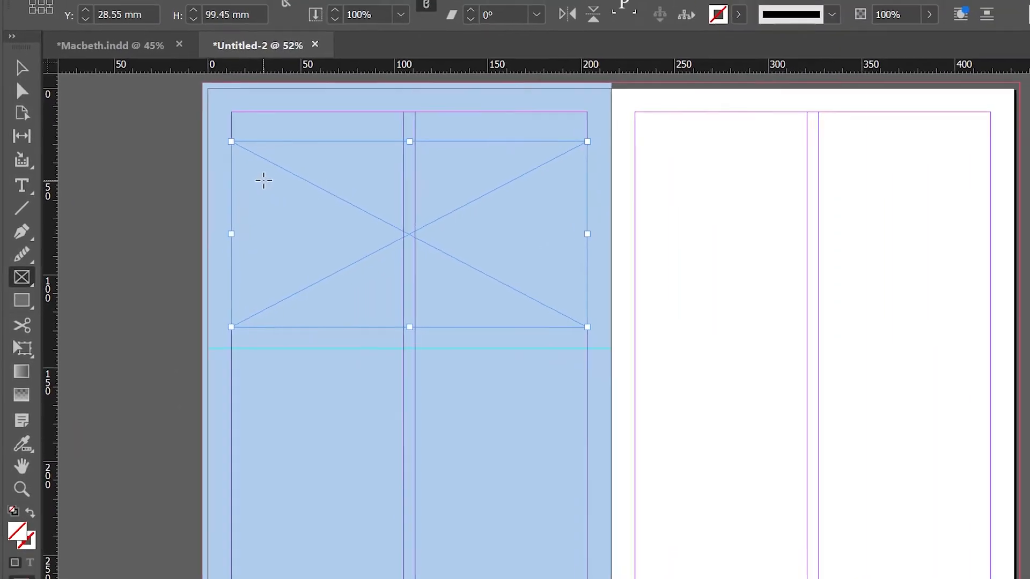
Step: Place the image "blood" in the page 2 frame and fit it with Fill Frame Proportionally
{"action": "left_click", "coordinate": [83, 10]}
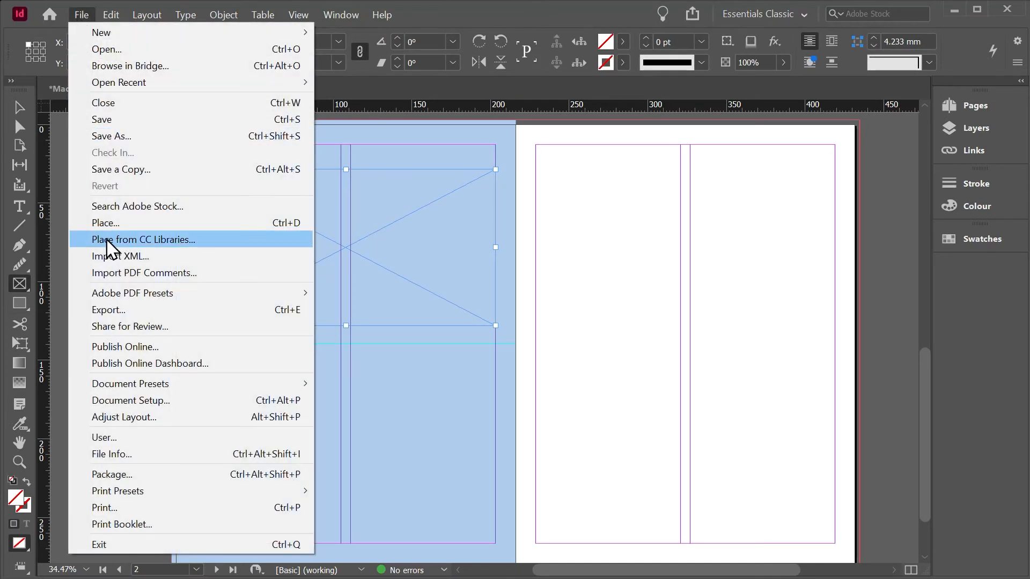
{"action": "left_click", "coordinate": [103, 222]}
{"action": "left_click", "coordinate": [470, 210]}
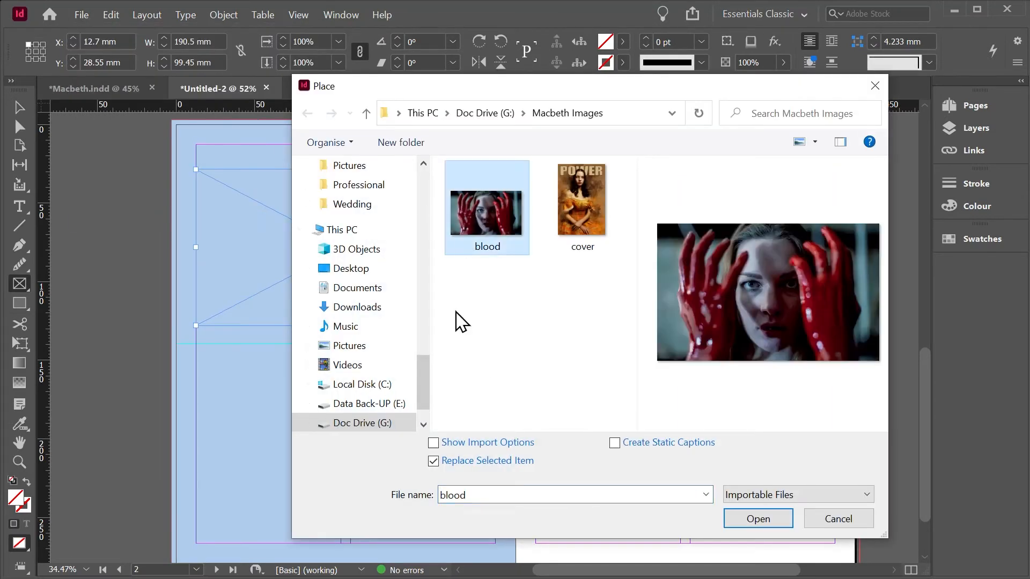
{"action": "left_click", "coordinate": [757, 519]}
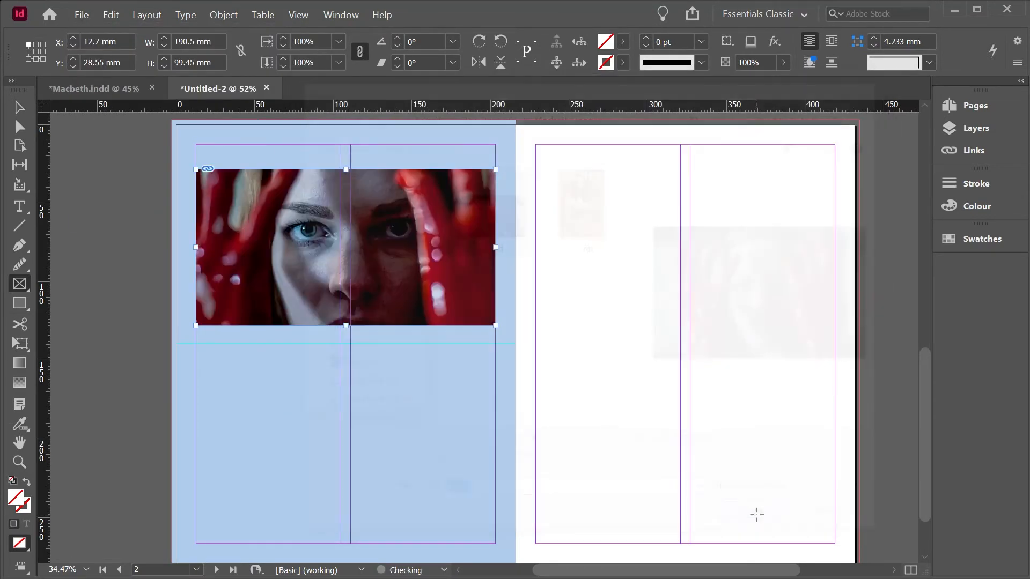
{"action": "left_click", "coordinate": [344, 248]}
{"action": "right_click", "coordinate": [345, 246]}
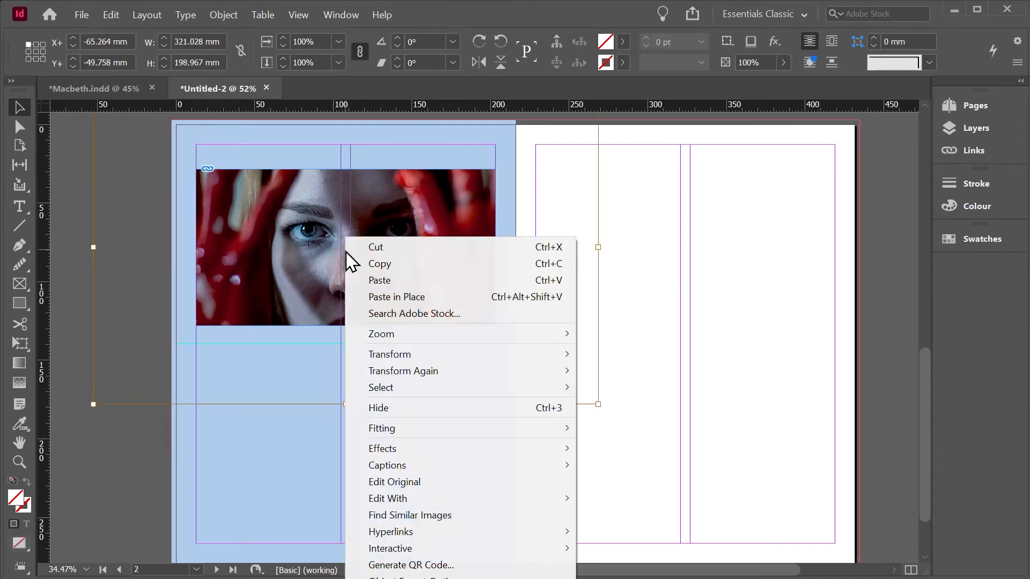
{"action": "mouse_move", "coordinate": [513, 432]}
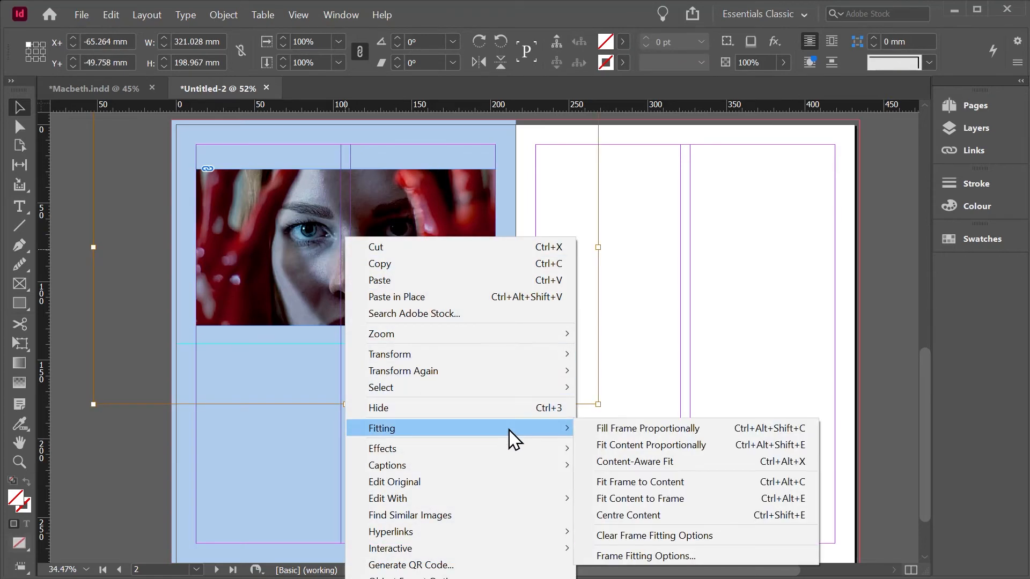
{"action": "left_click", "coordinate": [629, 429]}
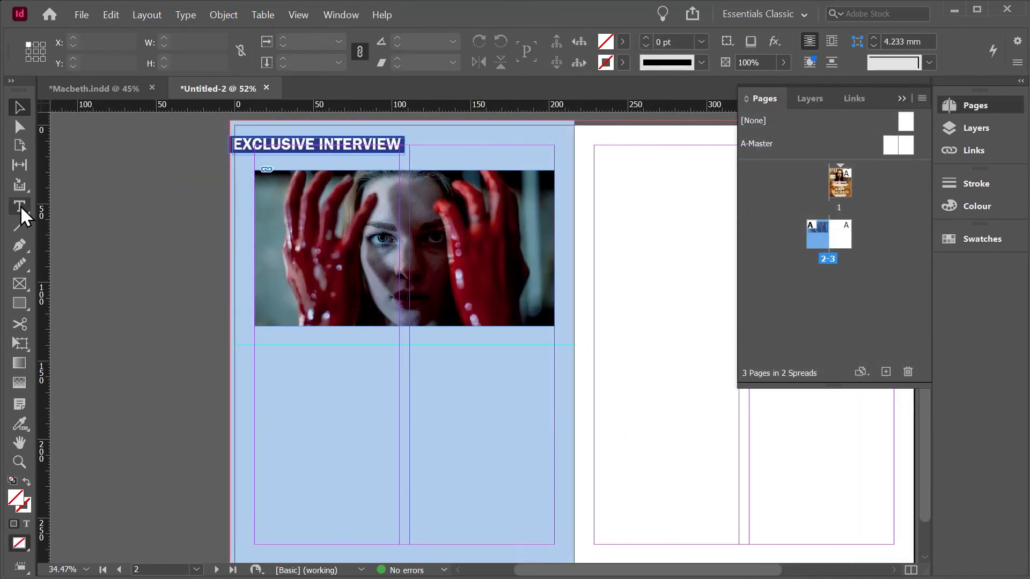
Step: Add a text frame below the image, across both columns, with the headline "THE THANE OF FIFE HAD A WIFE: WHERE IS SHE NOW?"
{"action": "left_click", "coordinate": [19, 206]}
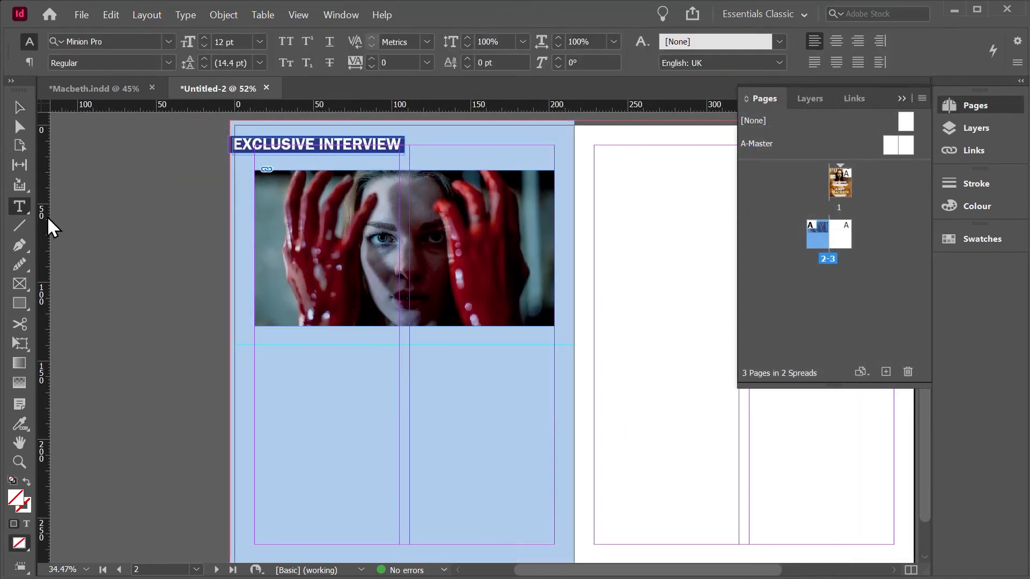
{"action": "left_click_drag", "start_coordinate": [253, 344], "coordinate": [554, 406]}
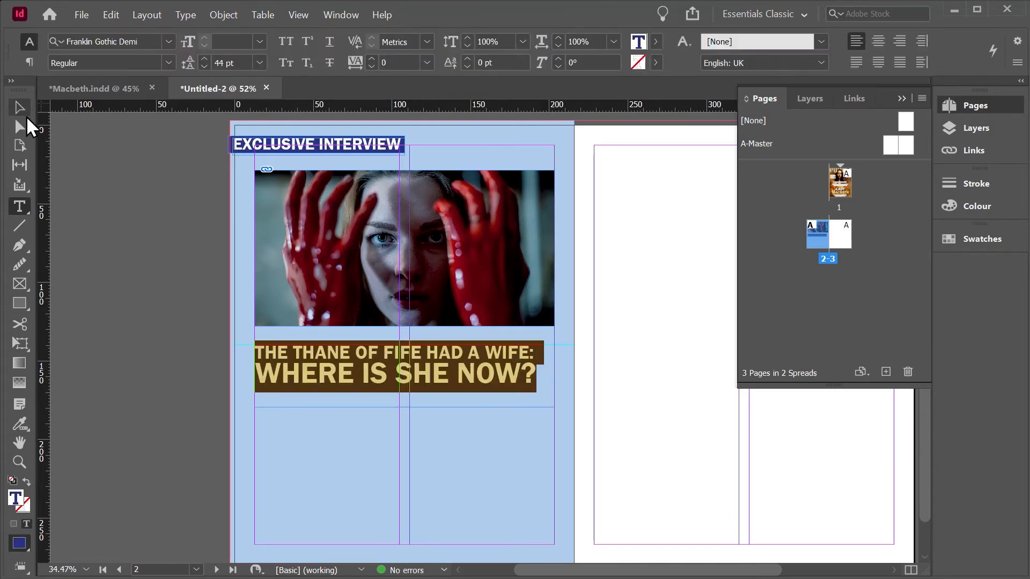
{"action": "left_click", "coordinate": [20, 109]}
{"action": "left_click", "coordinate": [94, 165]}
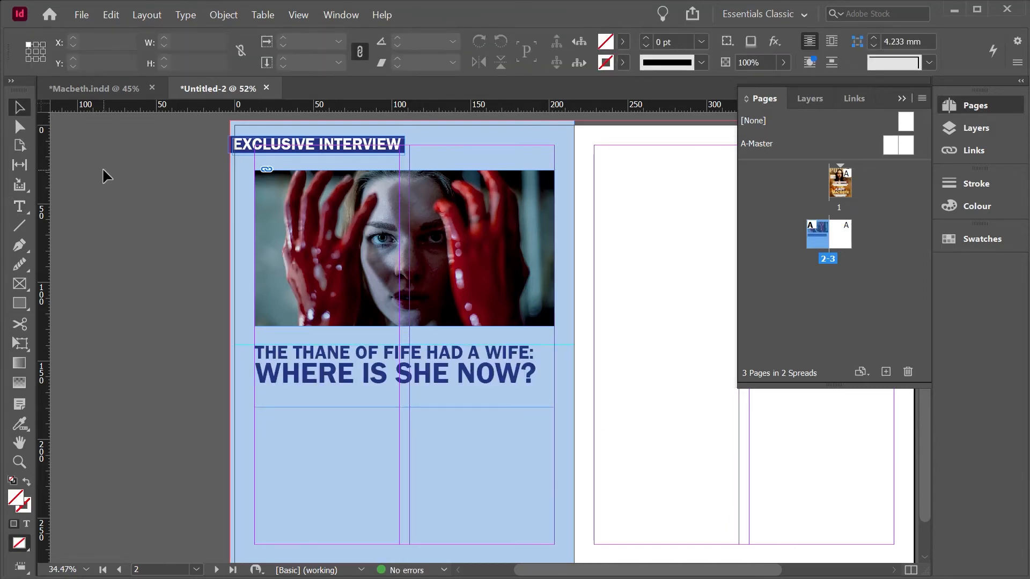
Step: Create a character style named Heading from the formatting of the "WHERE IS SHE NOW?" line and review its basic character formats
{"action": "double_click", "coordinate": [508, 384]}
{"action": "left_click_drag", "start_coordinate": [536, 376], "coordinate": [253, 376]}
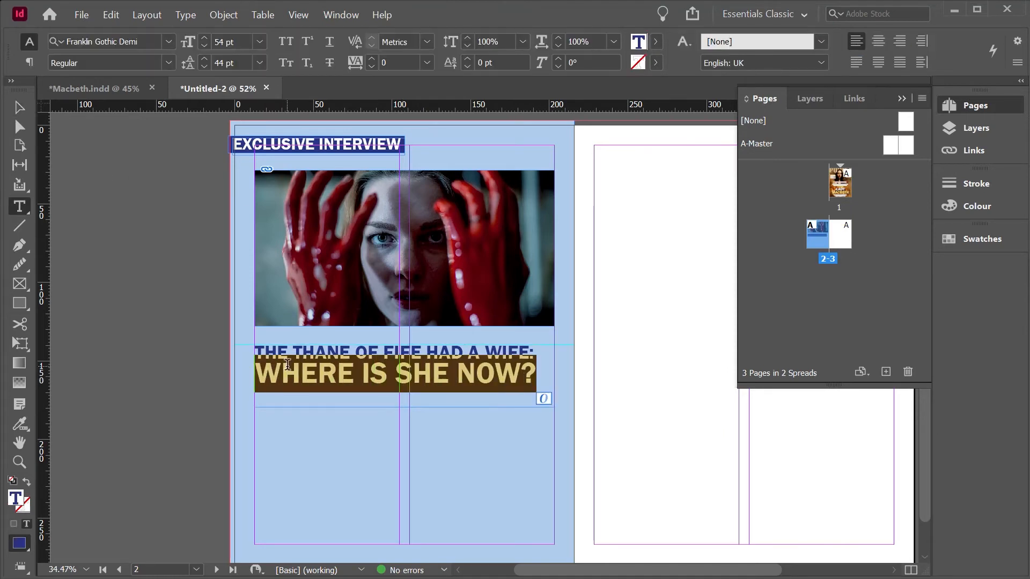
{"action": "left_click", "coordinate": [339, 14]}
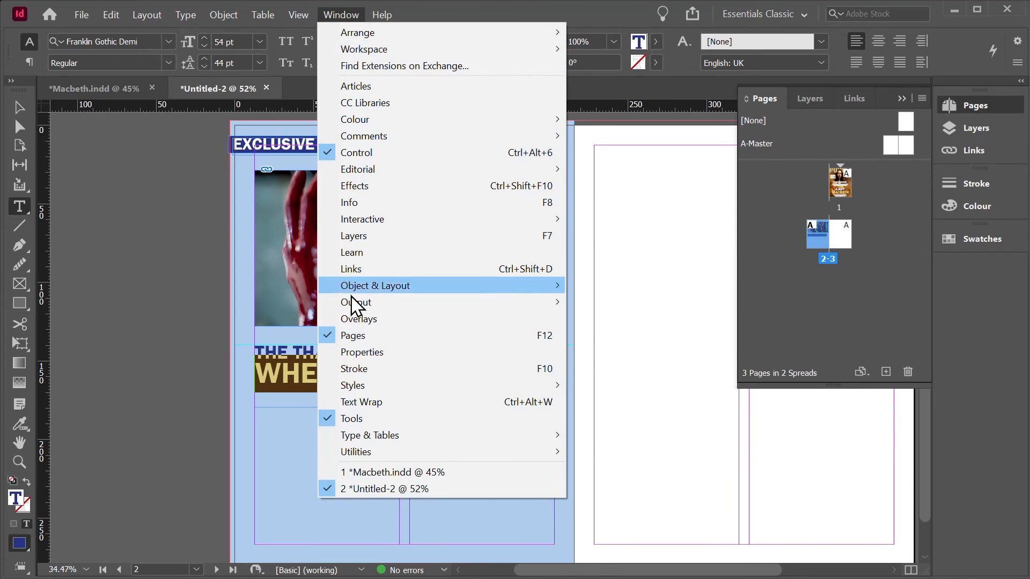
{"action": "mouse_move", "coordinate": [373, 384]}
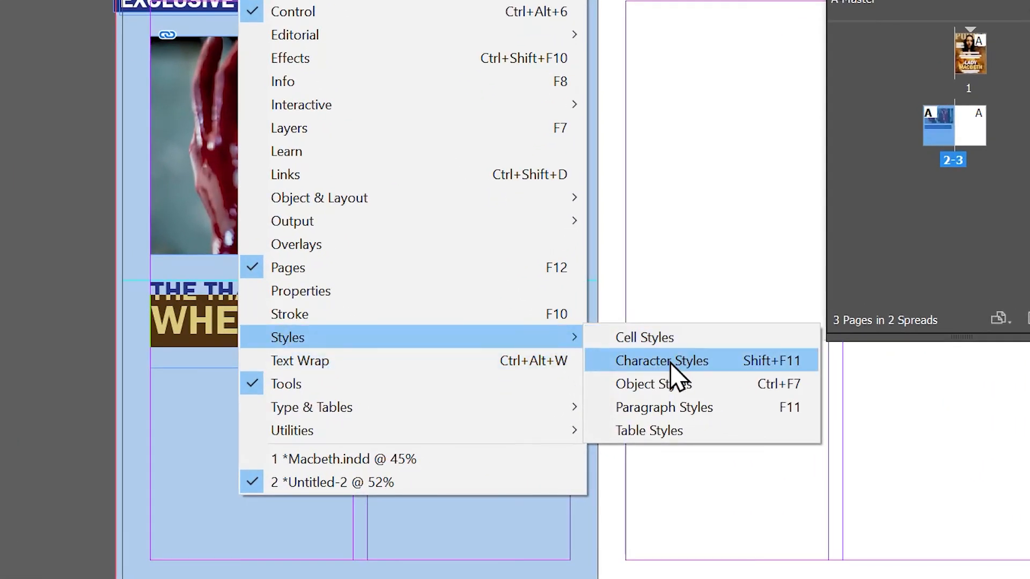
{"action": "left_click", "coordinate": [643, 389]}
{"action": "left_click_drag", "start_coordinate": [437, 141], "coordinate": [713, 41]}
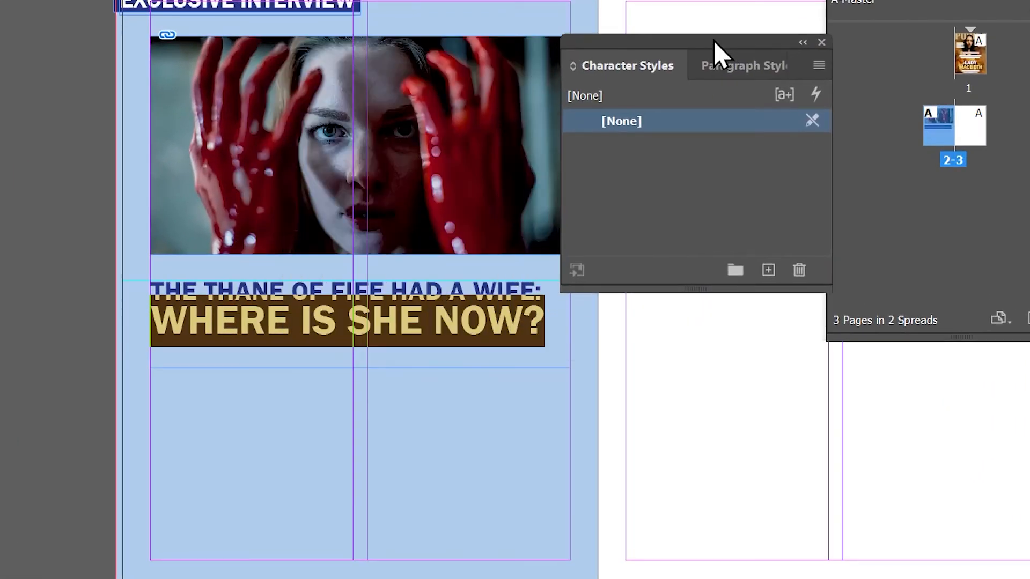
{"action": "left_click", "coordinate": [766, 271]}
{"action": "left_click", "coordinate": [664, 145]}
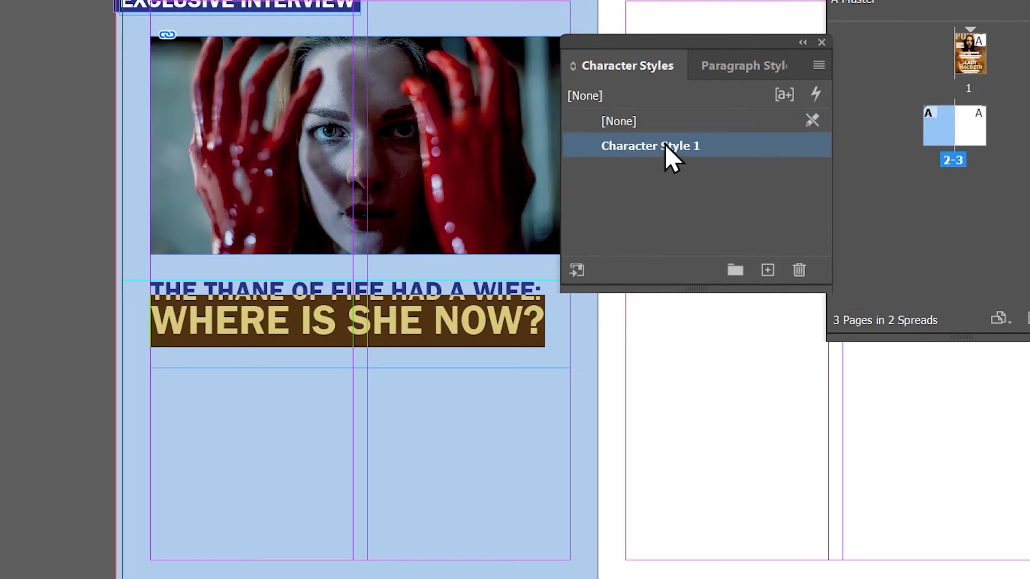
{"action": "double_click", "coordinate": [665, 145]}
{"action": "type", "text": "Heading"}
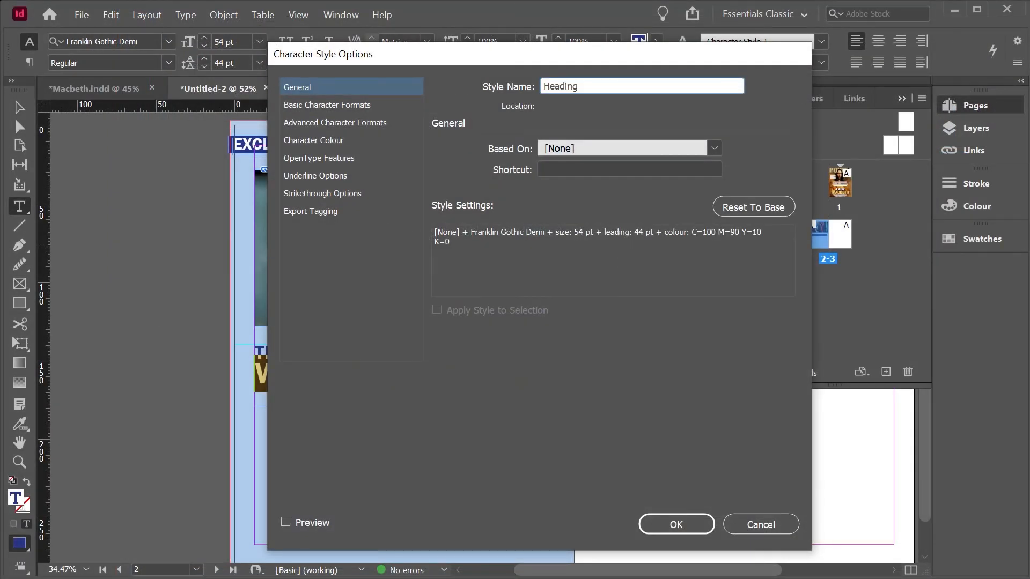
{"action": "left_click", "coordinate": [333, 105]}
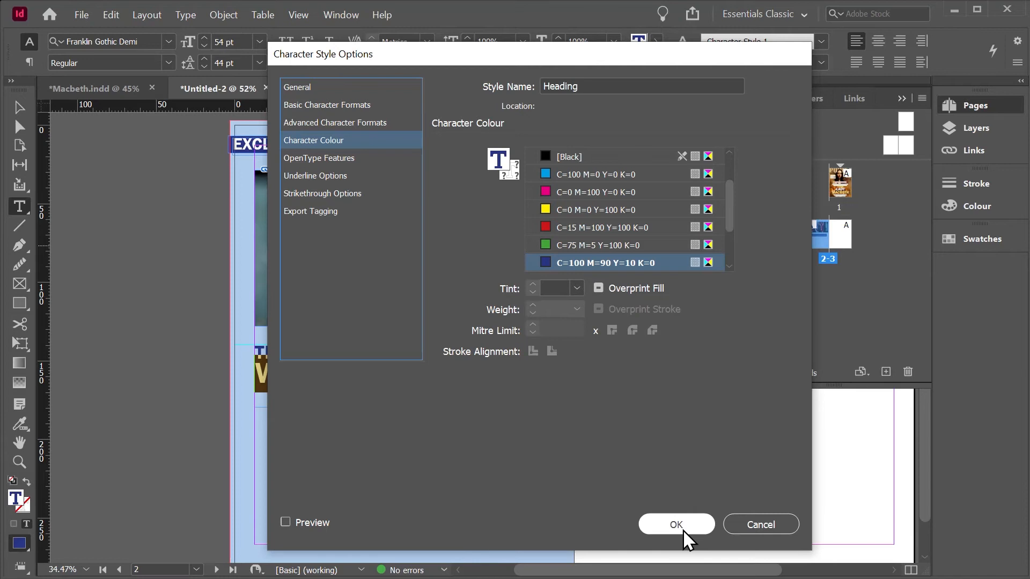
{"action": "left_click", "coordinate": [683, 529]}
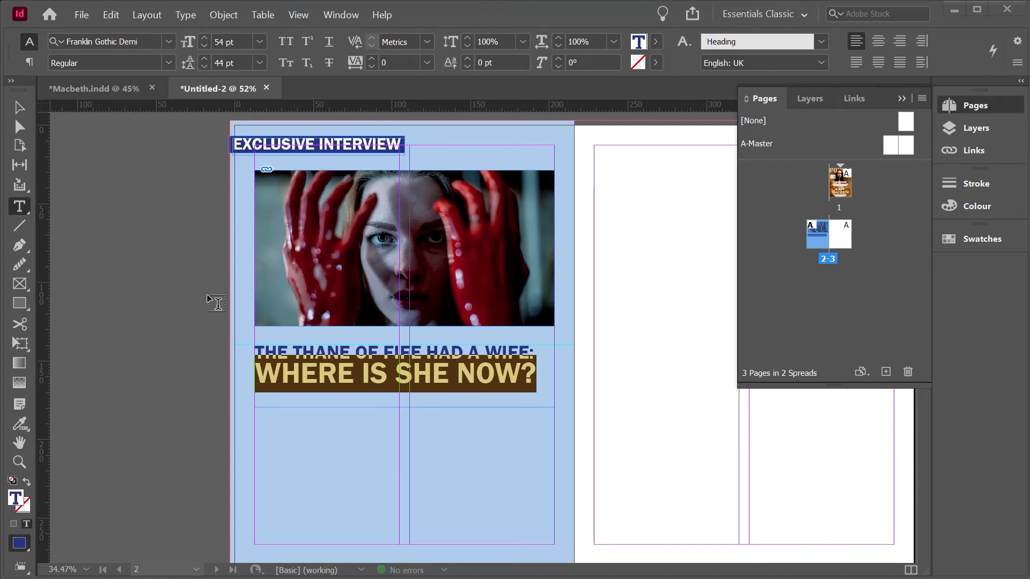
Step: Place the Word document's article text in the first column below the headline, in a frame reaching down to the margin
{"action": "left_click", "coordinate": [81, 15]}
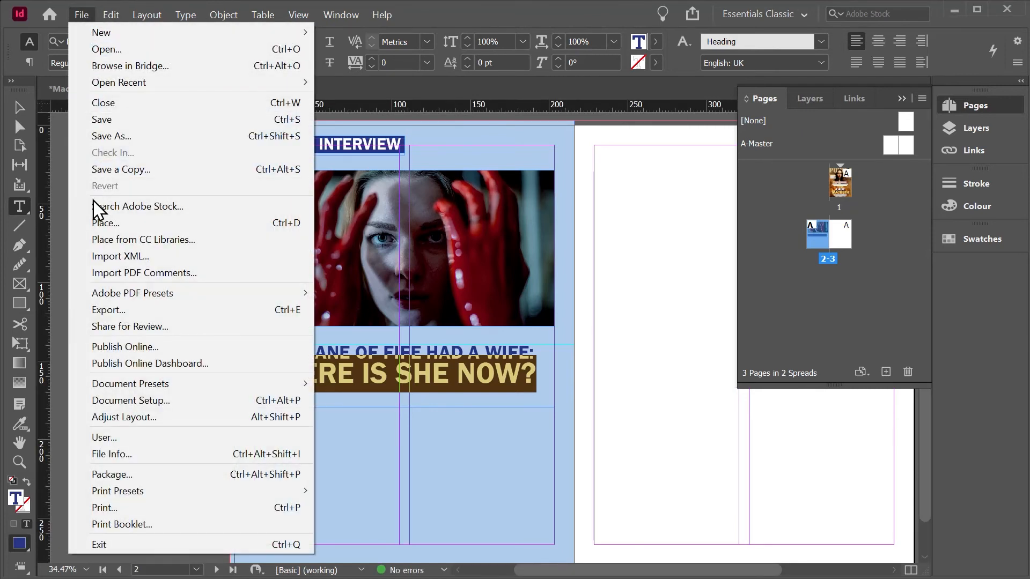
{"action": "left_click", "coordinate": [101, 222]}
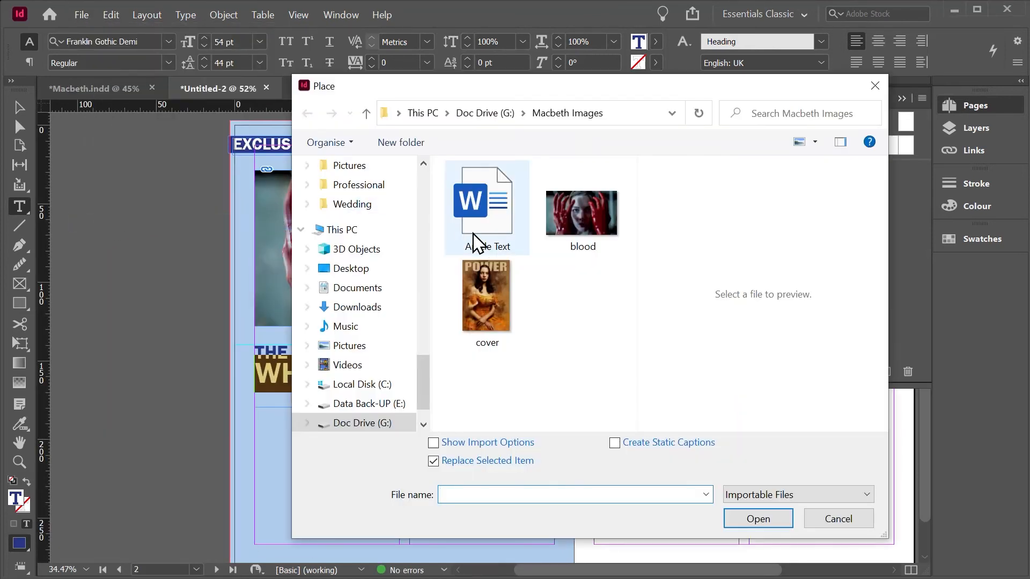
{"action": "double_click", "coordinate": [493, 234]}
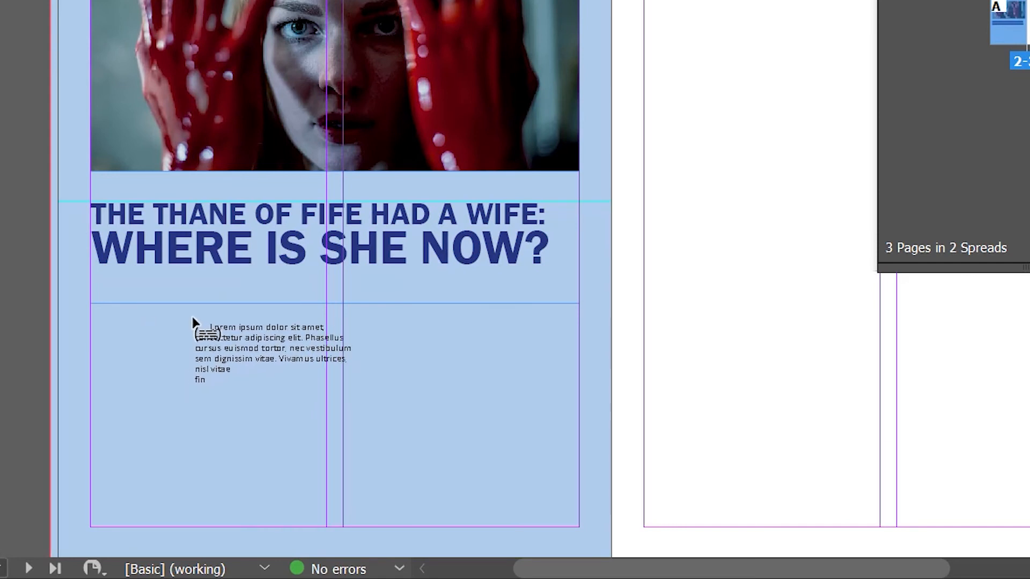
{"action": "left_click_drag", "start_coordinate": [90, 304], "coordinate": [326, 527]}
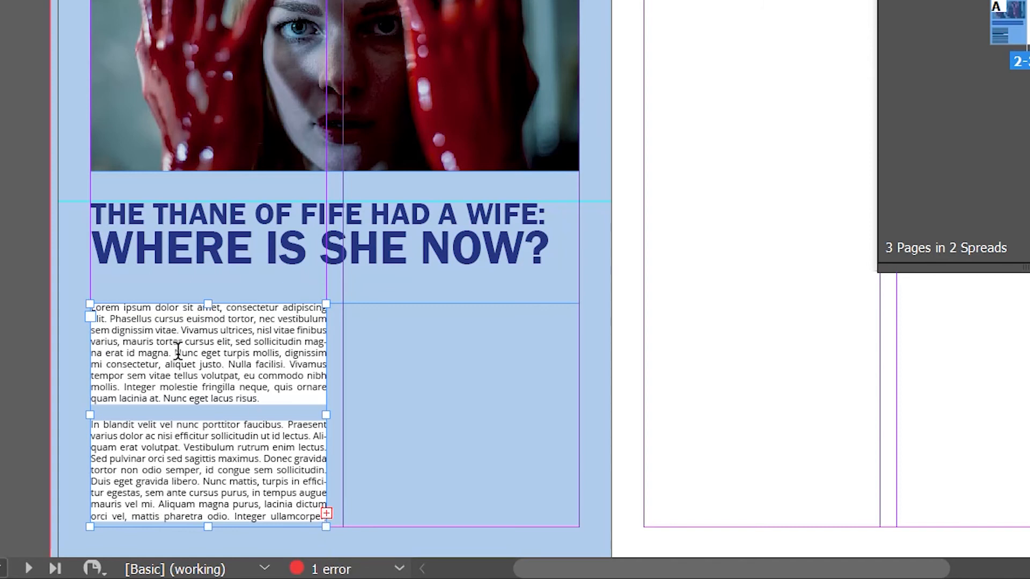
Step: Thread the overset text into a 92.075 x 87.2 mm frame in page 2's second column and a 92.075 x 254.625 mm frame in page 3's first column
{"action": "key", "text": "Escape"}
{"action": "left_click", "coordinate": [326, 512]}
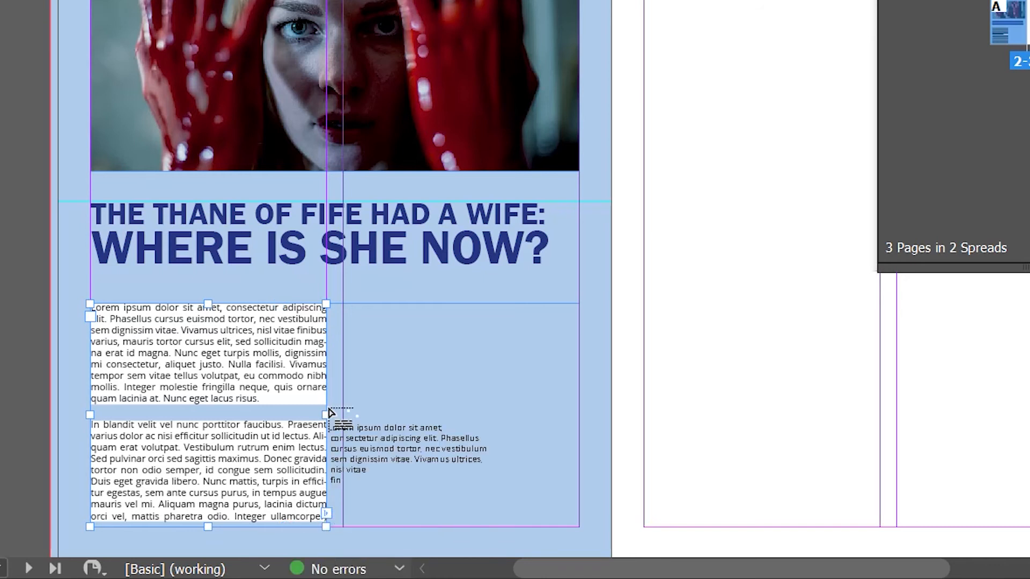
{"action": "left_click_drag", "start_coordinate": [343, 303], "coordinate": [577, 527]}
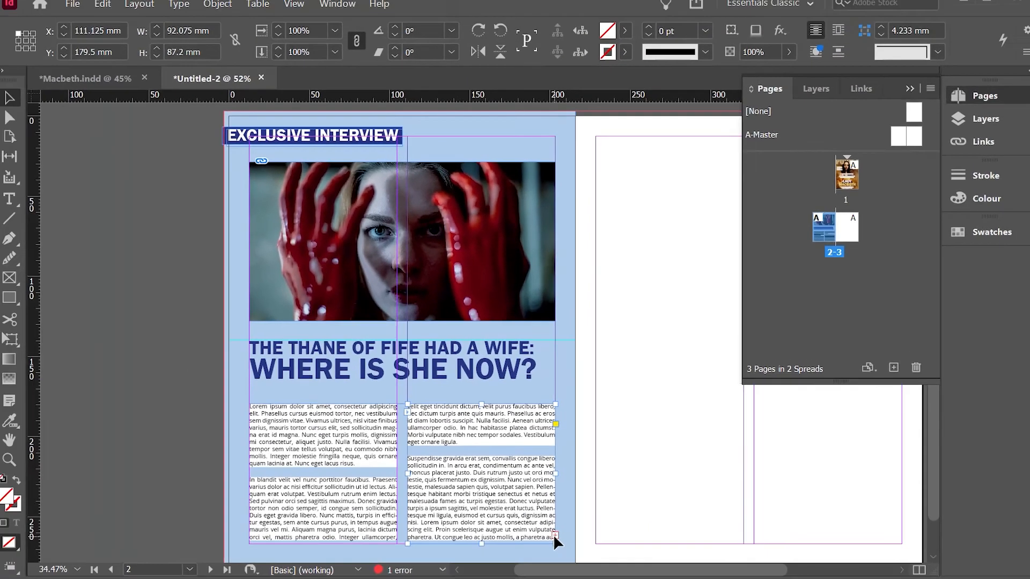
{"action": "left_click", "coordinate": [578, 514]}
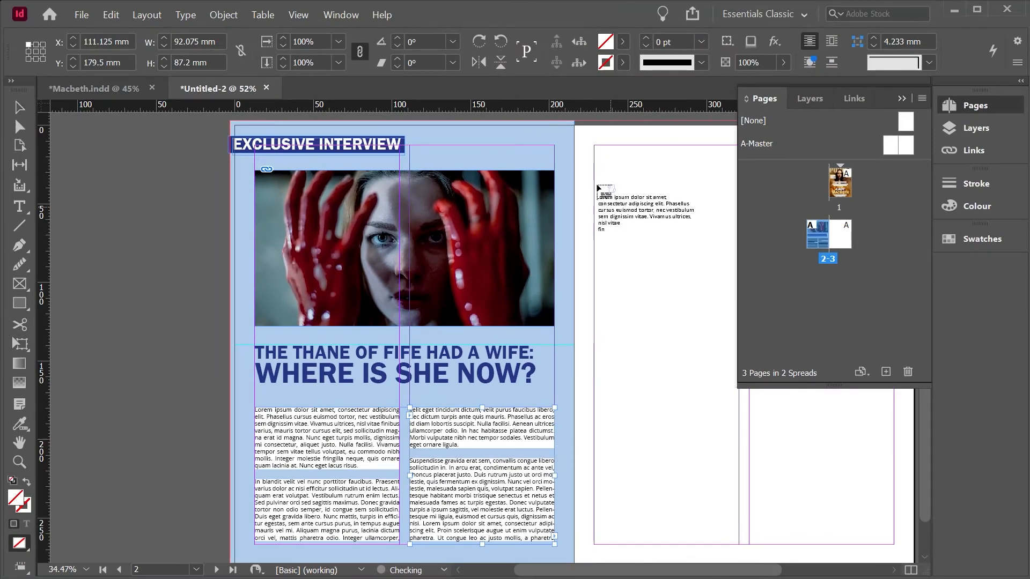
{"action": "left_click_drag", "start_coordinate": [594, 145], "coordinate": [740, 545]}
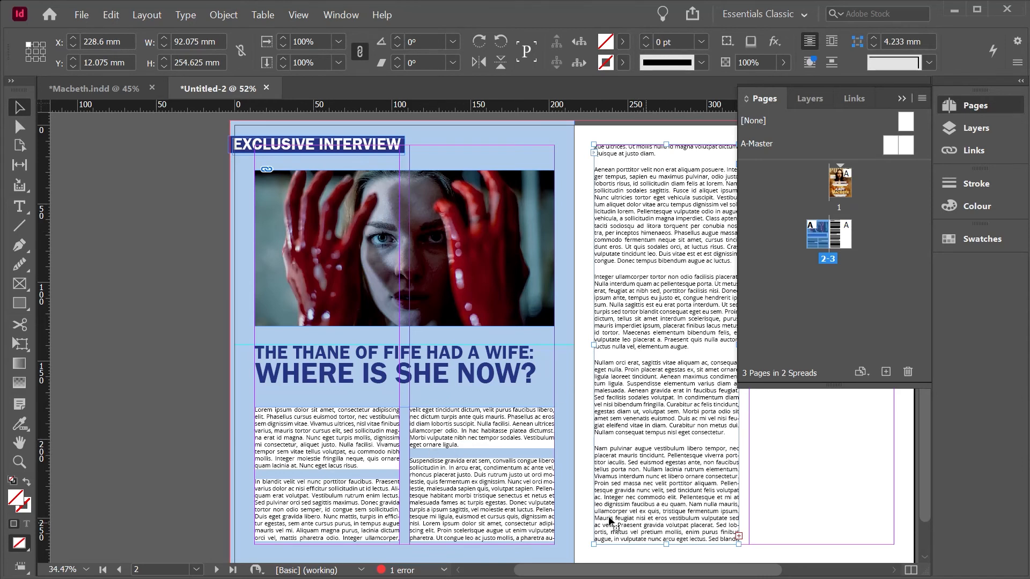
Step: Select the whole article story, turn off its paragraph shading and set the space before to 0 mm
{"action": "left_click", "coordinate": [353, 447]}
{"action": "double_click", "coordinate": [352, 447]}
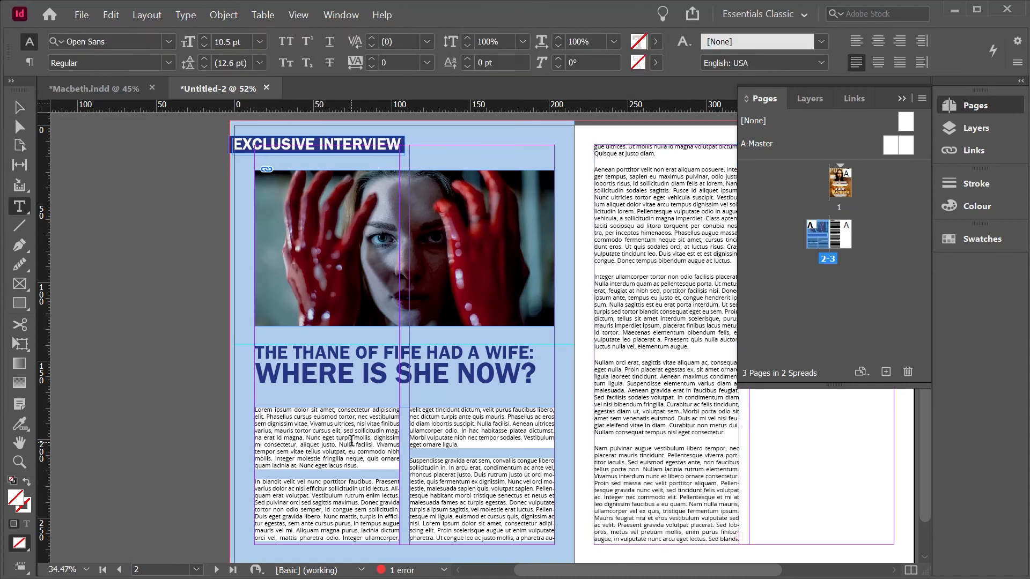
{"action": "key", "text": "ctrl+a"}
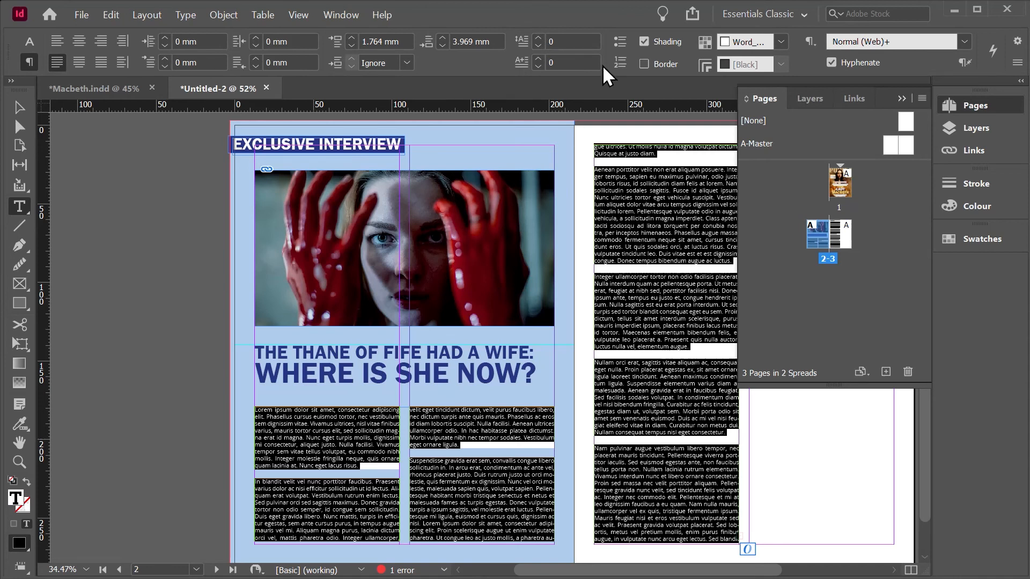
{"action": "left_click", "coordinate": [643, 41]}
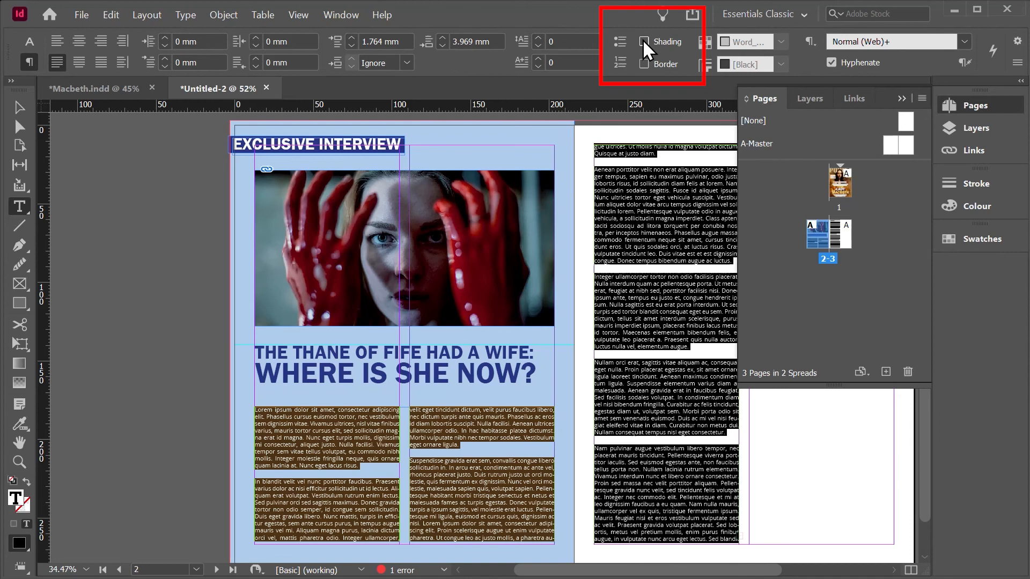
{"action": "left_click", "coordinate": [352, 46]}
{"action": "left_click", "coordinate": [353, 46]}
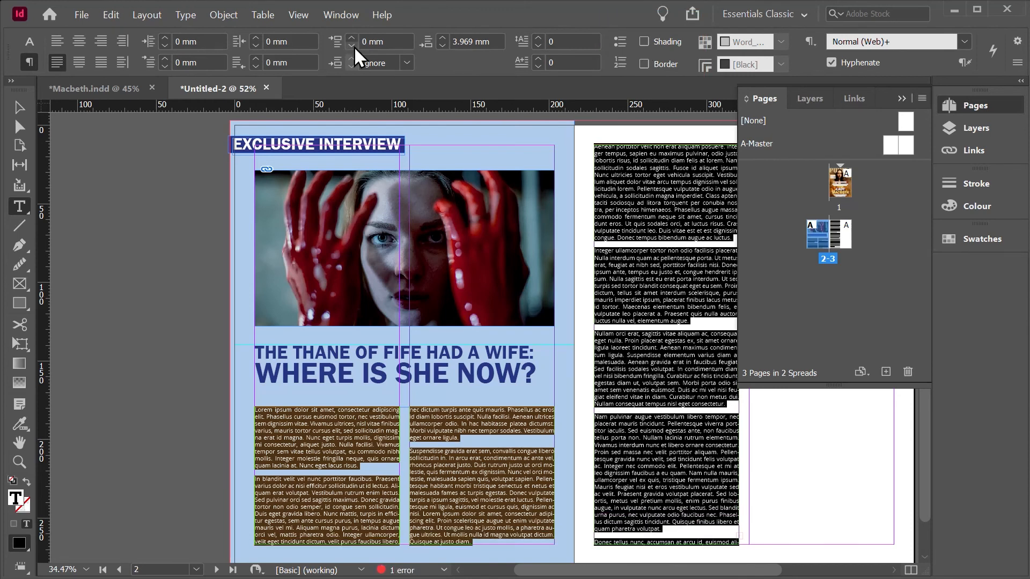
Step: Change the font of the selected article text to Lato
{"action": "left_click", "coordinate": [26, 48]}
{"action": "left_click", "coordinate": [168, 41]}
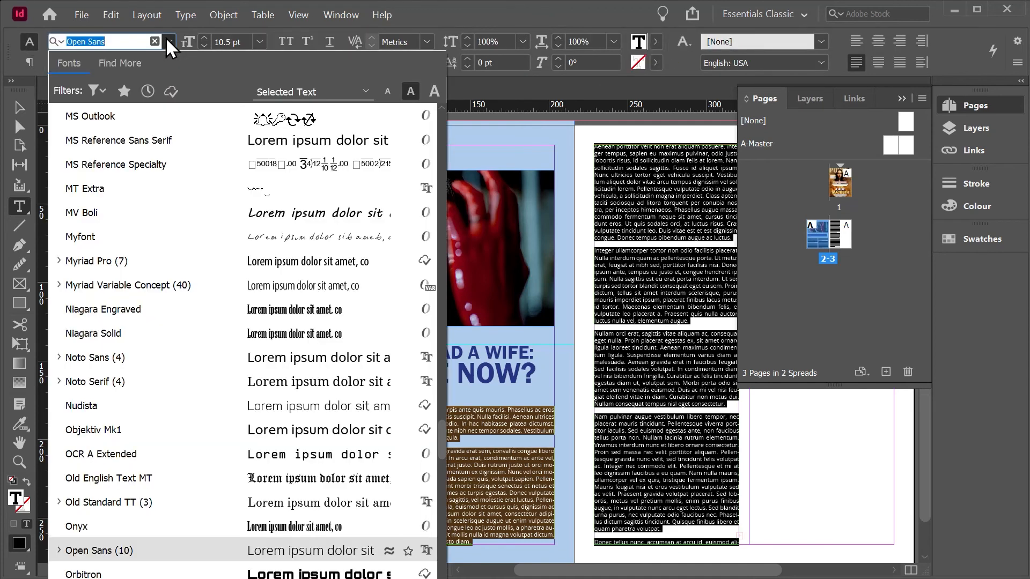
{"action": "scroll", "coordinate": [172, 172], "scroll_direction": "up", "scroll_amount": 10}
{"action": "left_click", "coordinate": [172, 167]}
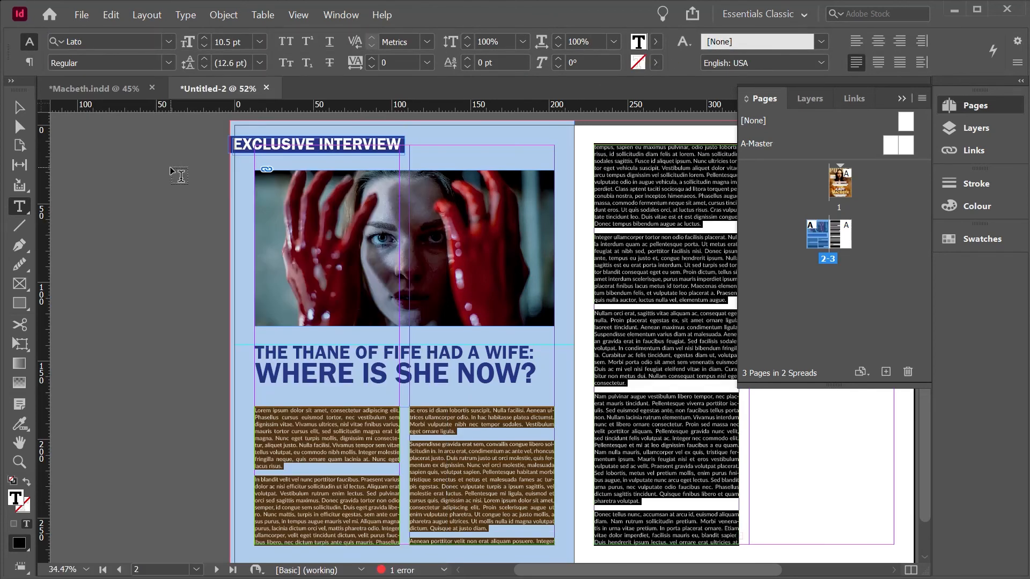
Step: Set the selected article text to 13 pt and apply a new paragraph style created from its formatting
{"action": "left_click", "coordinate": [205, 38]}
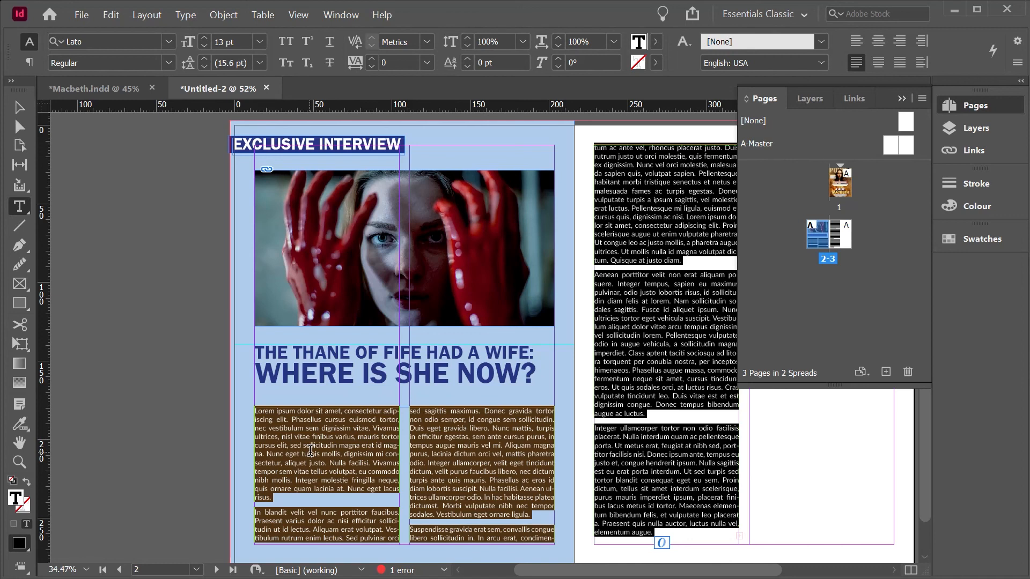
{"action": "left_click", "coordinate": [337, 15]}
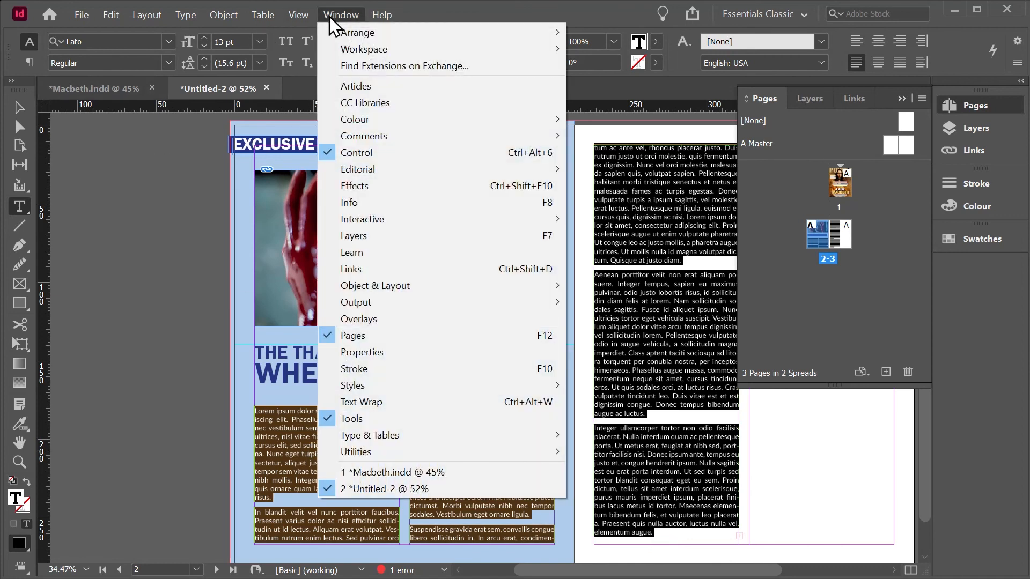
{"action": "mouse_move", "coordinate": [396, 391]}
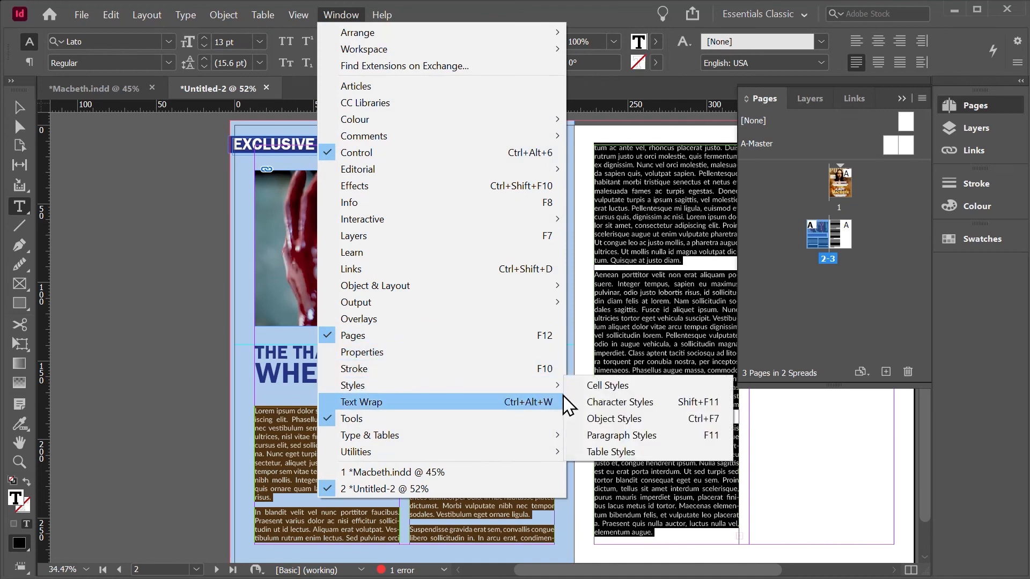
{"action": "left_click", "coordinate": [622, 435]}
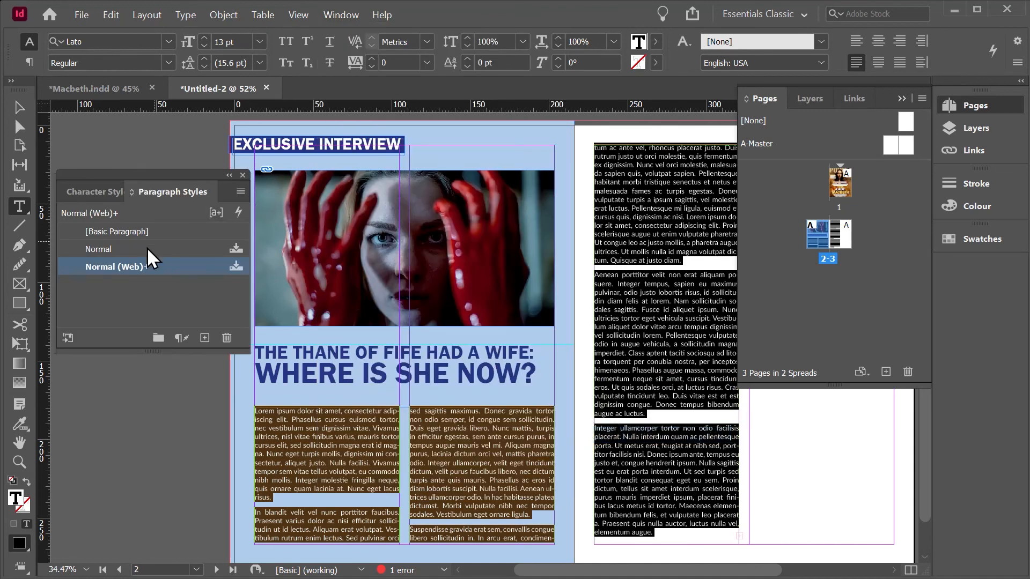
{"action": "left_click", "coordinate": [204, 338]}
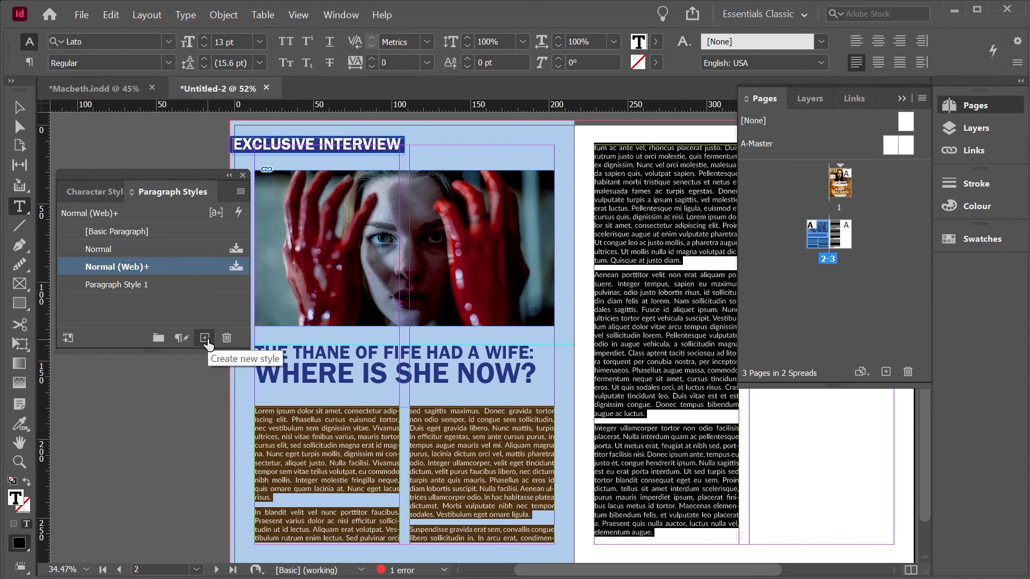
{"action": "left_click", "coordinate": [134, 283]}
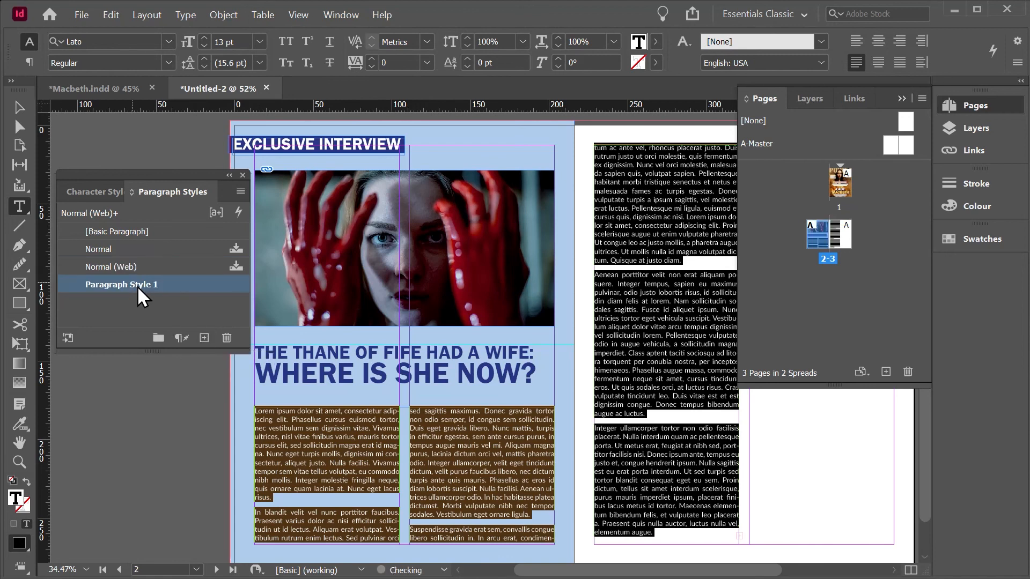
Step: Rename the new paragraph style as Text and deselect the article text
{"action": "double_click", "coordinate": [137, 285]}
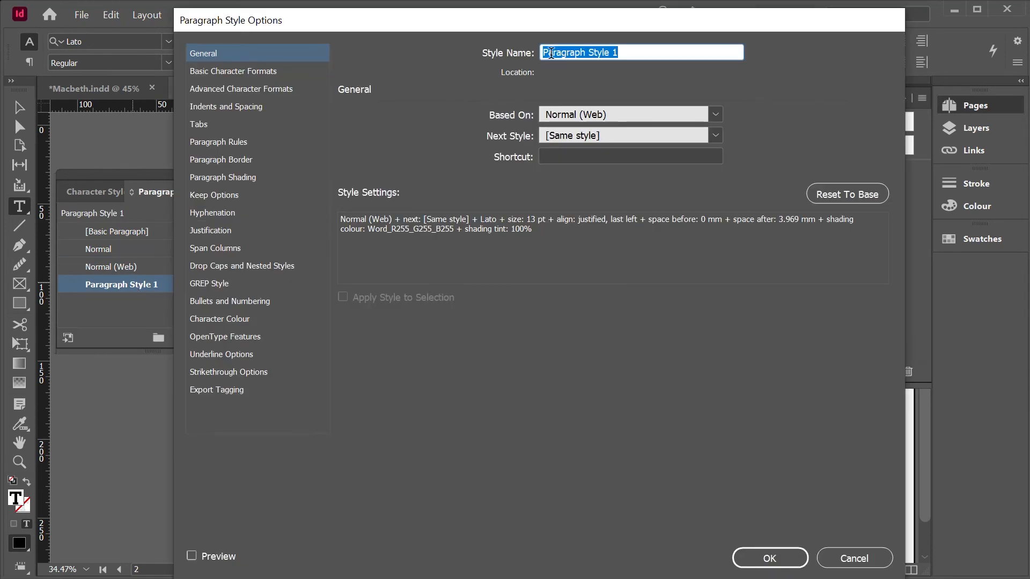
{"action": "type", "text": "Text"}
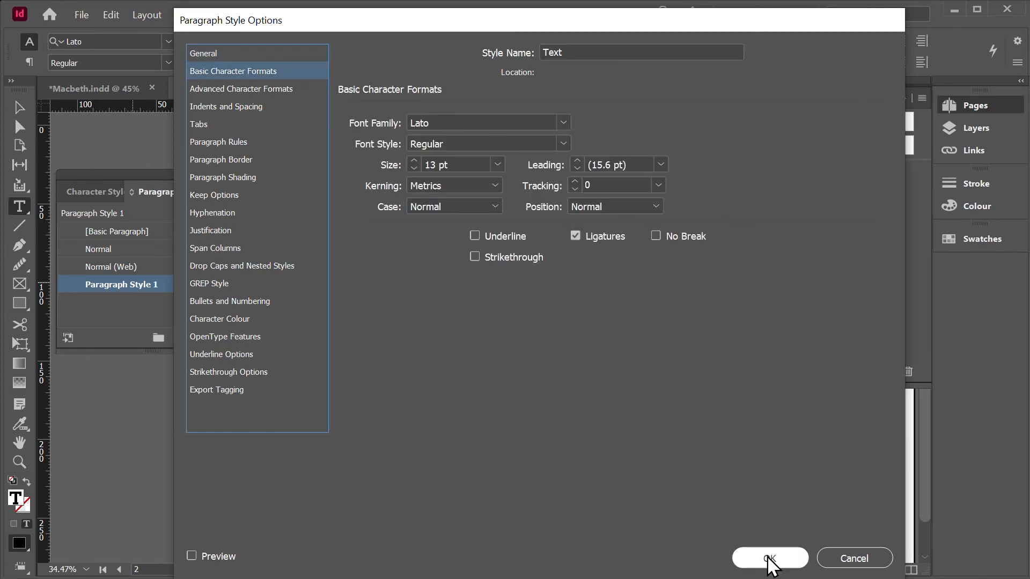
{"action": "left_click", "coordinate": [769, 559]}
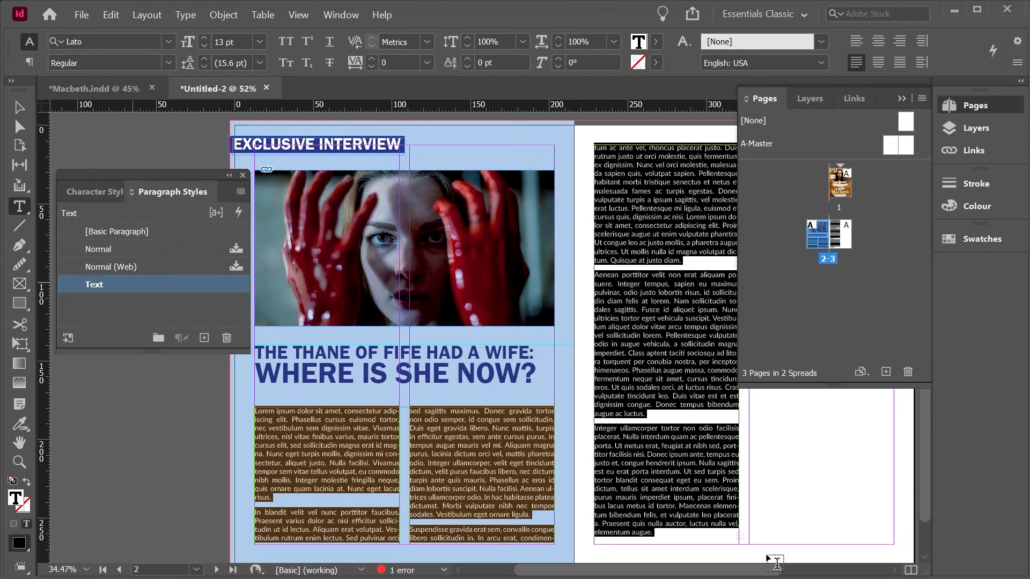
{"action": "left_click", "coordinate": [874, 247]}
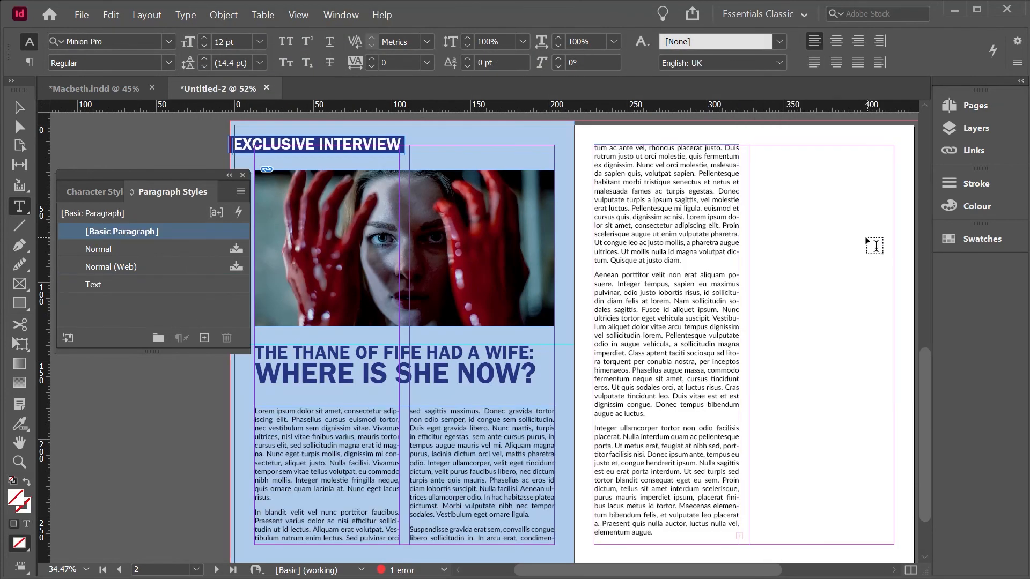
Step: Export the document as an Adobe PDF (Print) file named Macbeth Magazine on Doc Drive (G:)
{"action": "left_click", "coordinate": [83, 15]}
{"action": "left_click", "coordinate": [109, 310]}
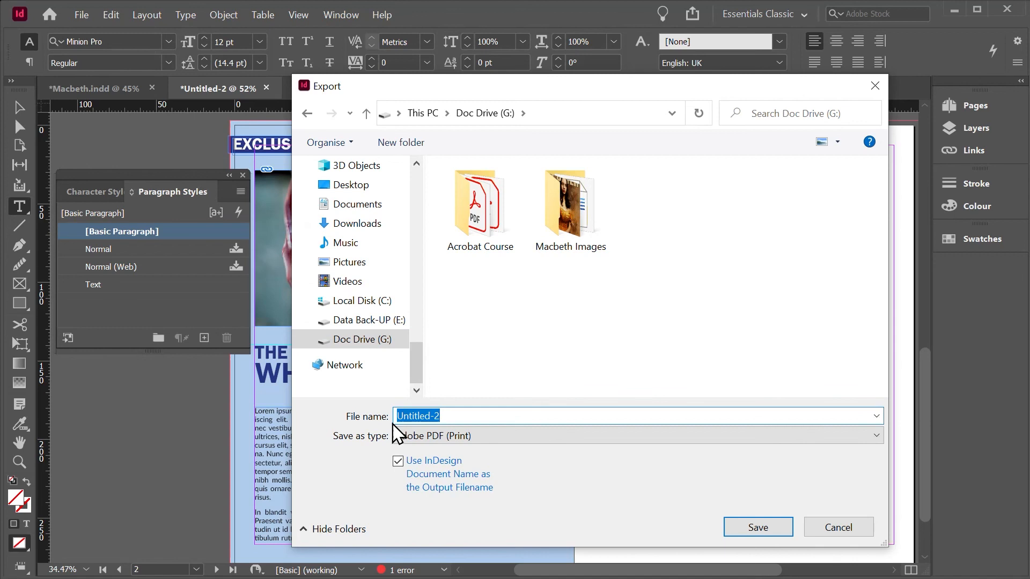
{"action": "type", "text": "Macbeth Magazine"}
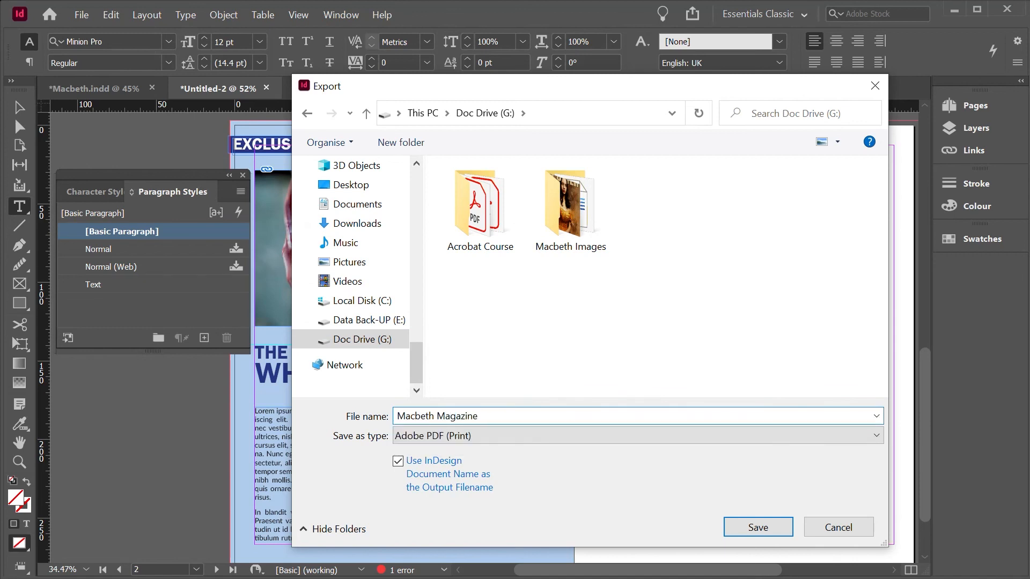
{"action": "left_click", "coordinate": [748, 530]}
{"action": "left_click", "coordinate": [702, 536]}
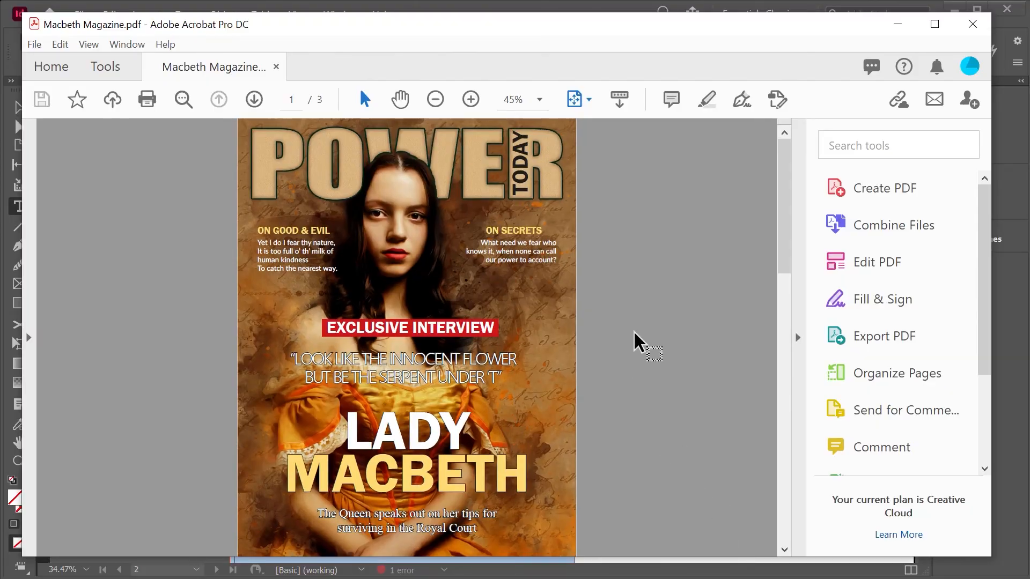